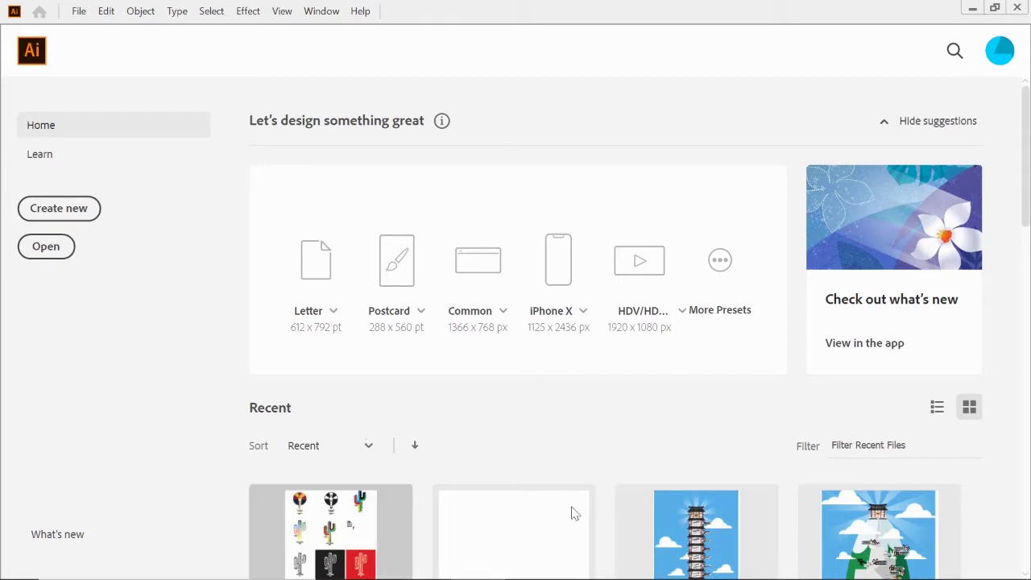
Start a new document and browse the Recent presets, with Untitled-1 at 10 x 10 in
{"action": "left_click", "coordinate": [58, 206]}
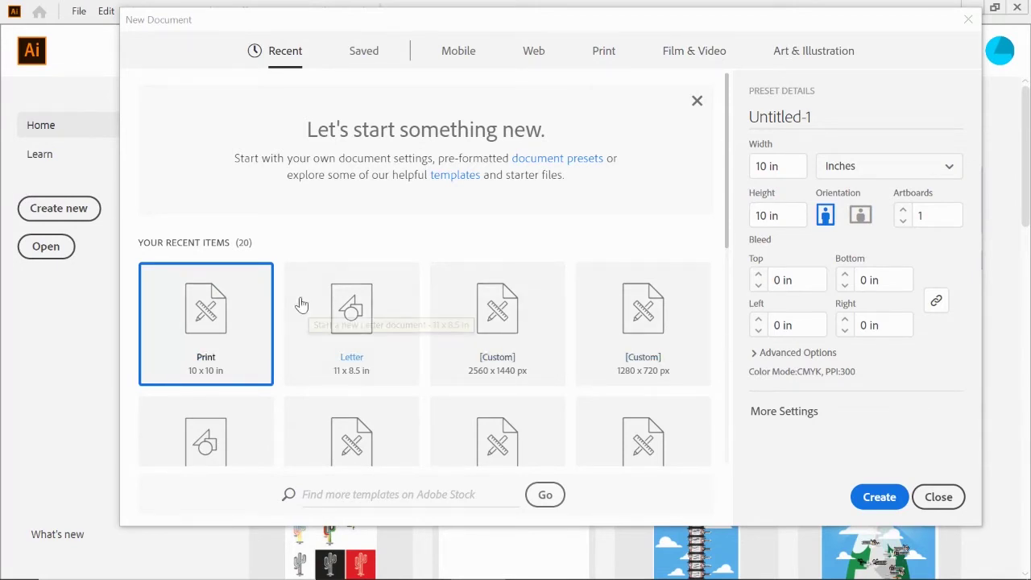
{"action": "scroll", "coordinate": [299, 301], "scroll_direction": "down", "scroll_amount": 2}
{"action": "scroll", "coordinate": [300, 304], "scroll_direction": "up", "scroll_amount": 1}
{"action": "scroll", "coordinate": [301, 303], "scroll_direction": "up", "scroll_amount": 1}
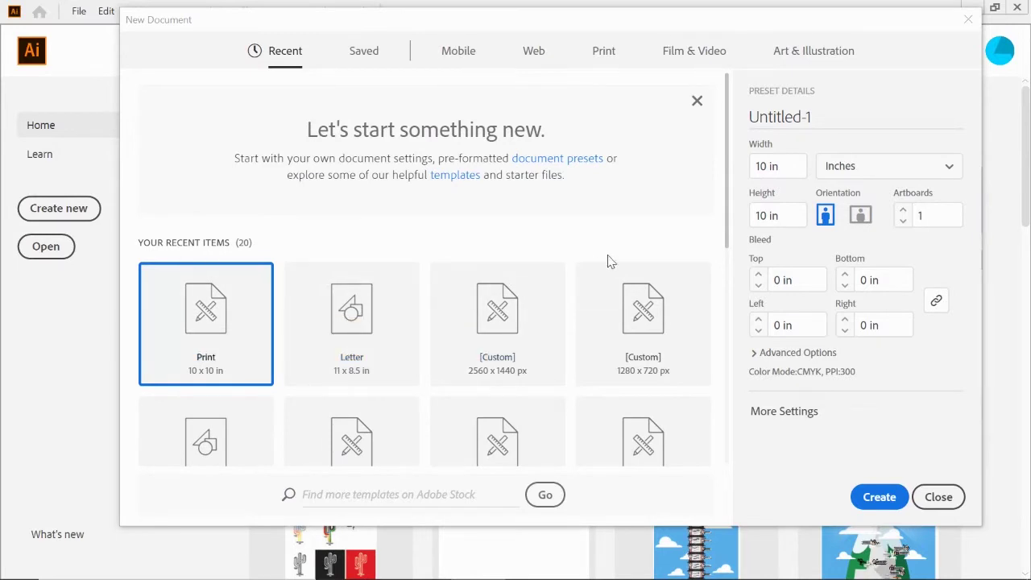
{"action": "scroll", "coordinate": [323, 230], "scroll_direction": "down", "scroll_amount": 4}
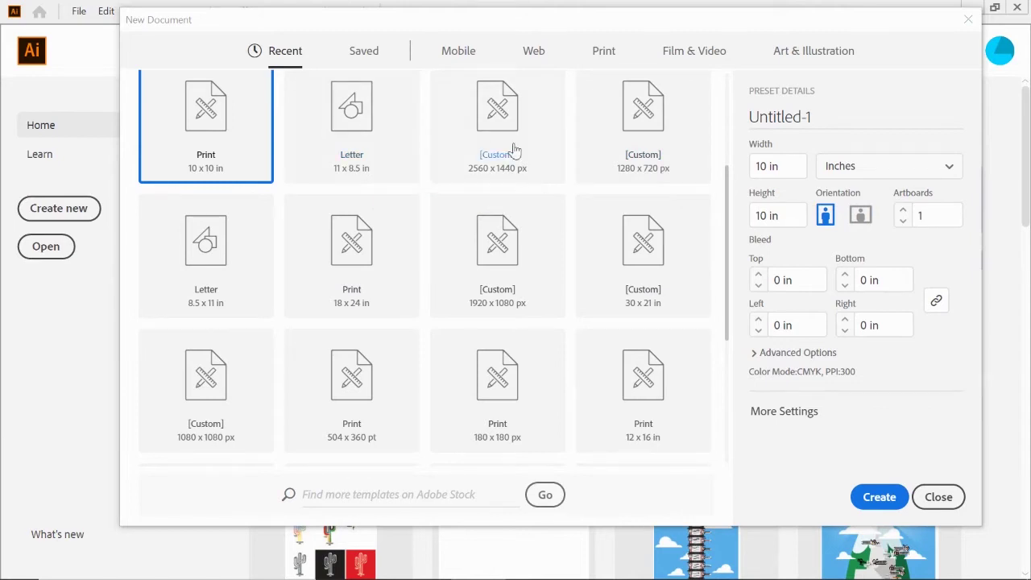
Rename the Untitled-1 document to 'new document'
{"action": "left_click", "coordinate": [751, 216]}
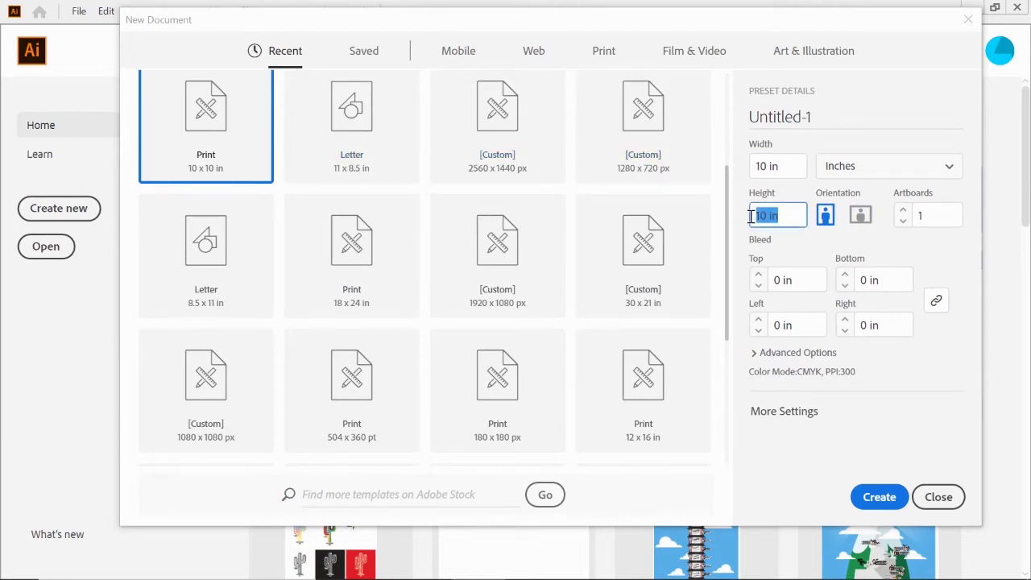
{"action": "left_click", "coordinate": [778, 114]}
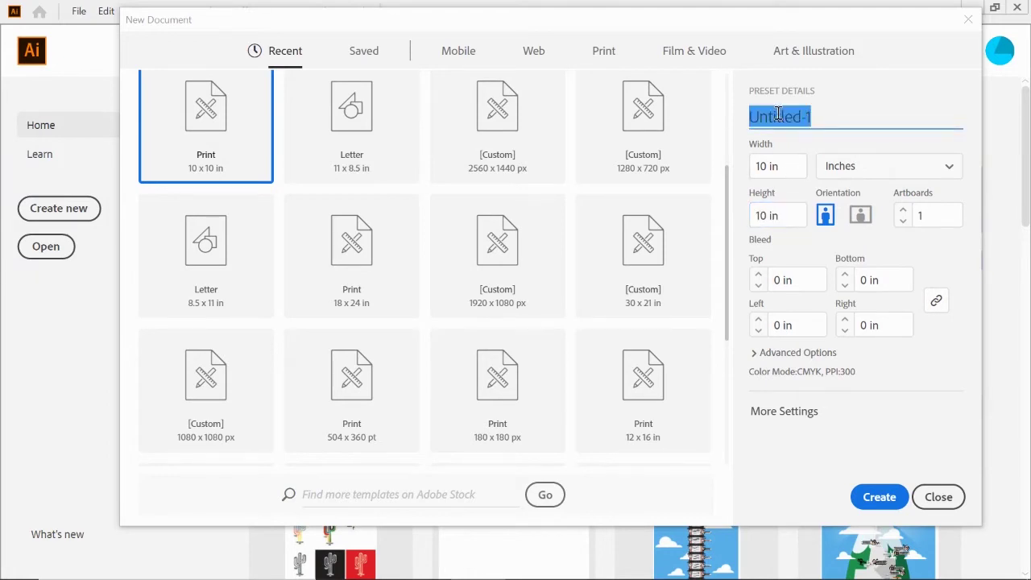
{"action": "type", "text": "new doc"}
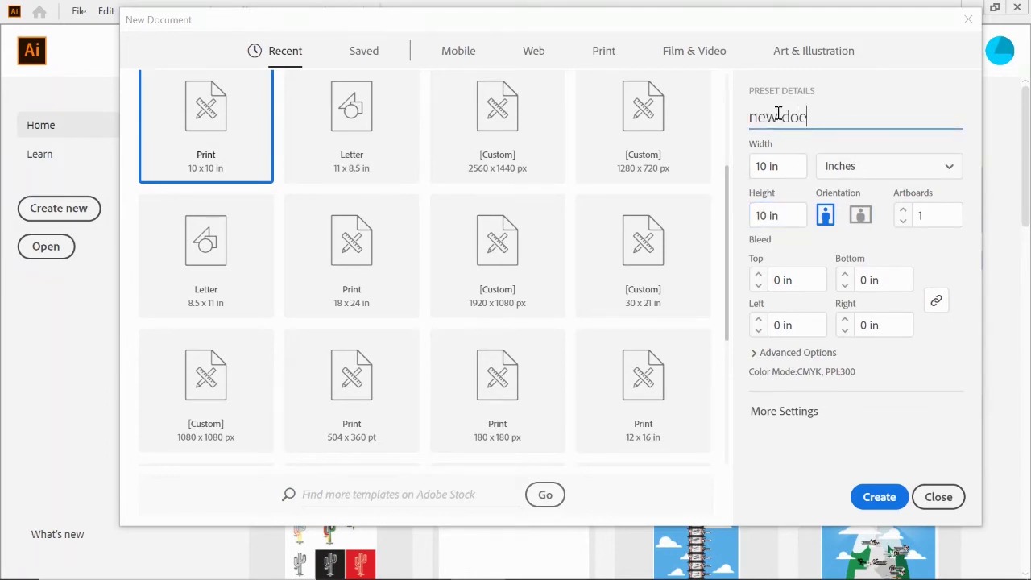
{"action": "type", "text": "ument"}
Choose the landscape Letter 11 x 8.5 in preset and measure it in pixels (792 x 612 px)
{"action": "left_click", "coordinate": [782, 167]}
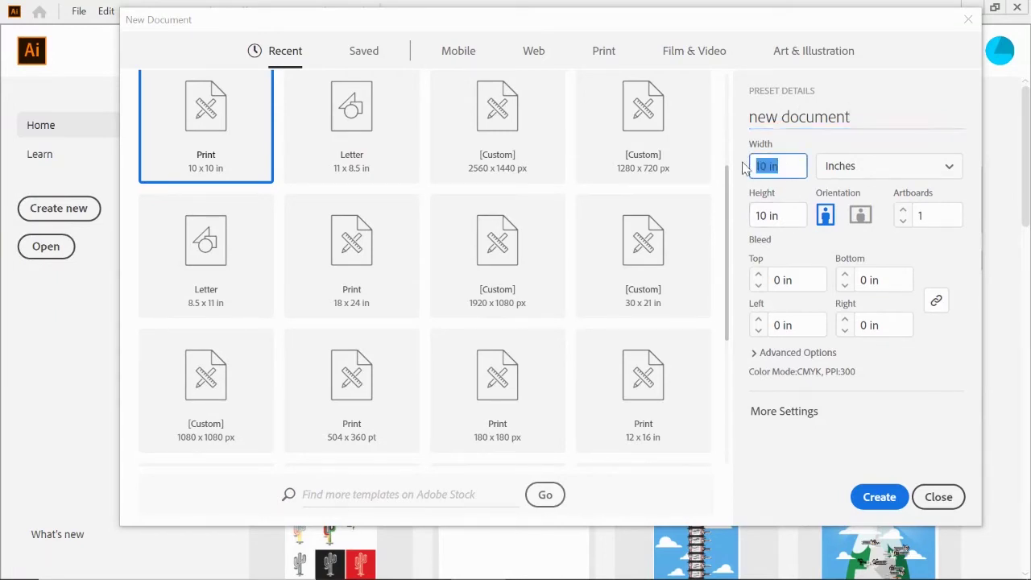
{"action": "type", "text": "6"}
{"action": "left_click", "coordinate": [645, 114]}
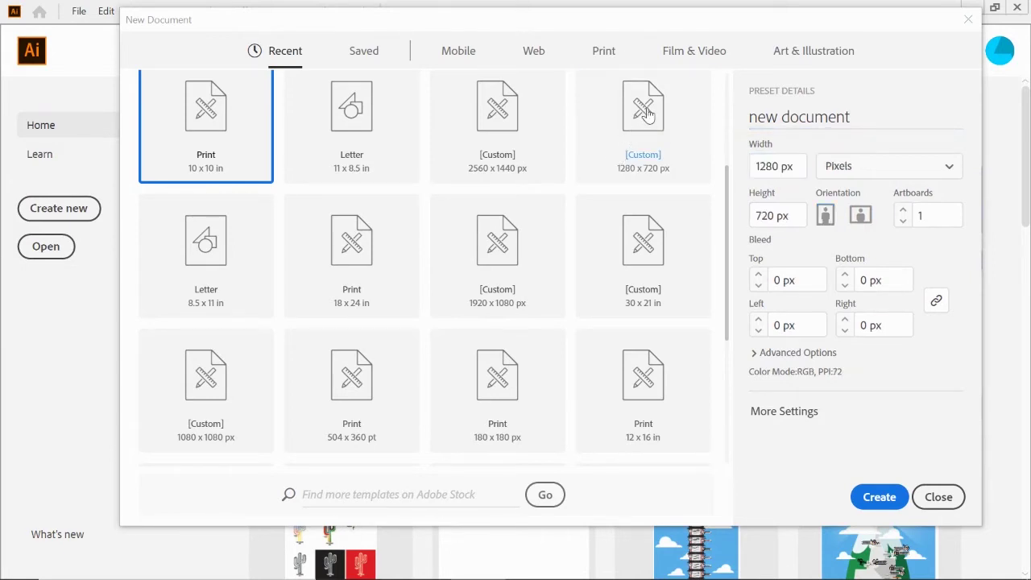
{"action": "left_click", "coordinate": [506, 265]}
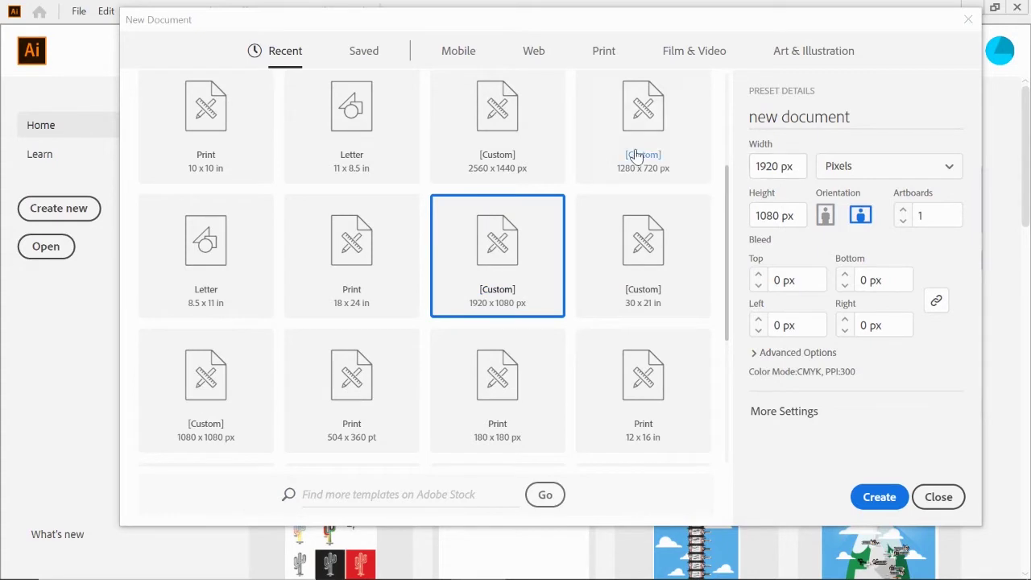
{"action": "left_click", "coordinate": [354, 104]}
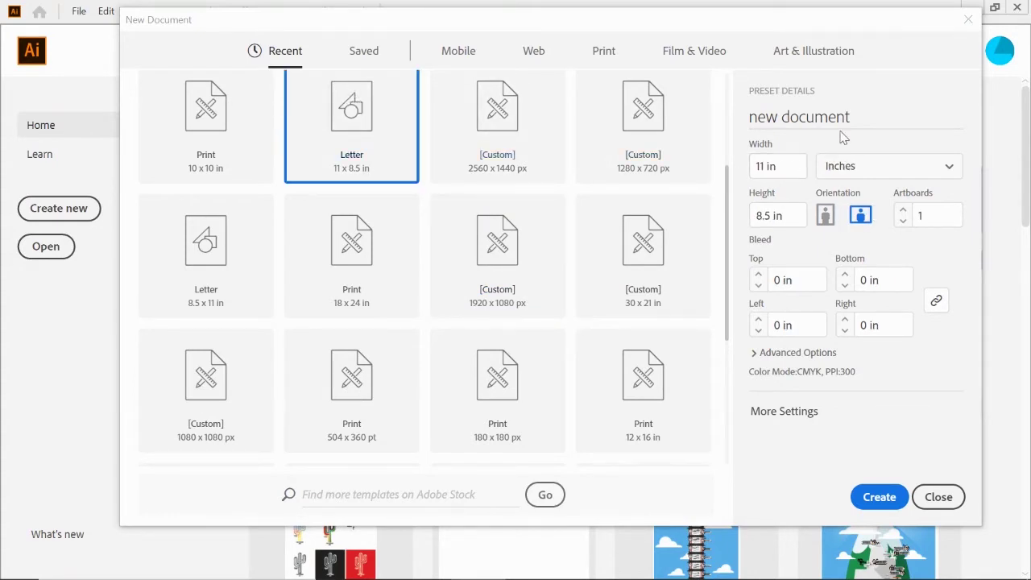
{"action": "left_click", "coordinate": [948, 171]}
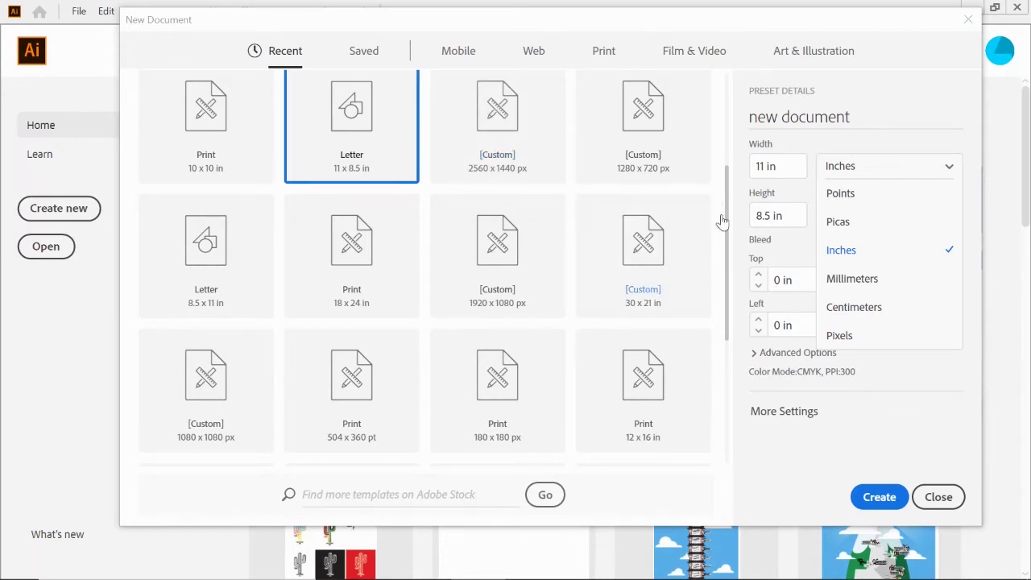
{"action": "left_click", "coordinate": [842, 338]}
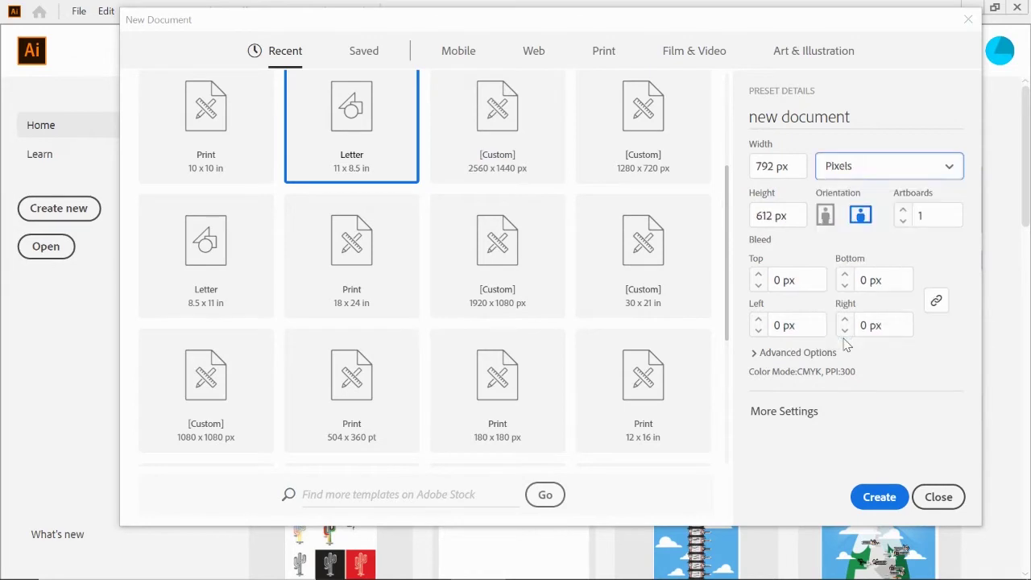
Load the 2560 x 1440 px custom preset, toggle units to inches and back to pixels, and reveal advanced options
{"action": "left_click", "coordinate": [752, 165]}
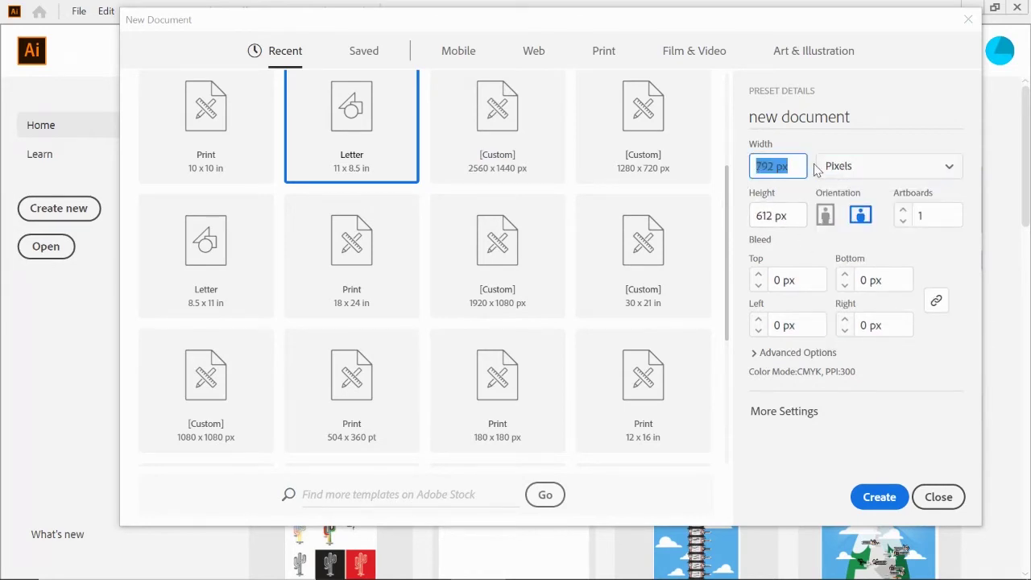
{"action": "left_click", "coordinate": [501, 120]}
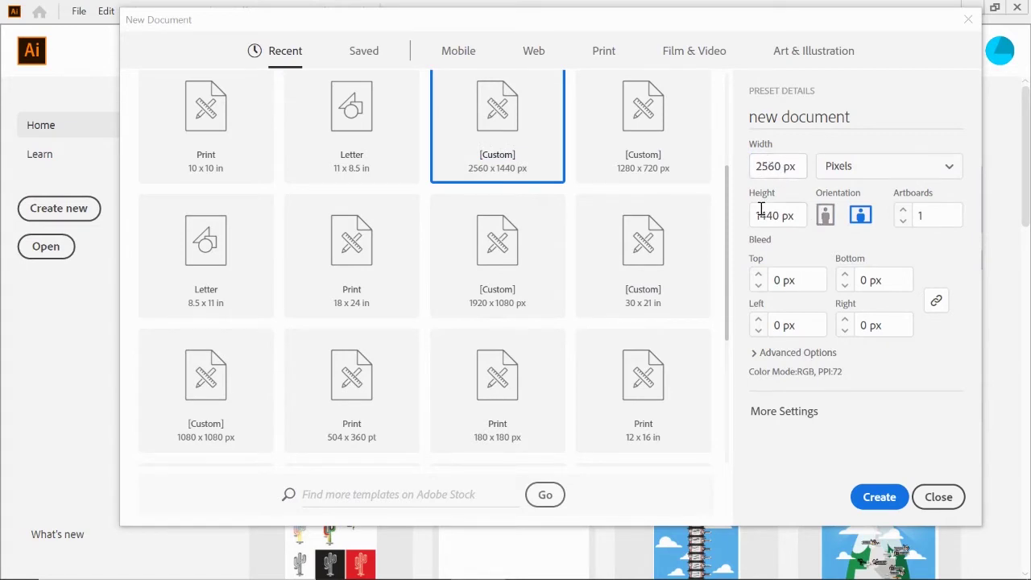
{"action": "left_click", "coordinate": [950, 166]}
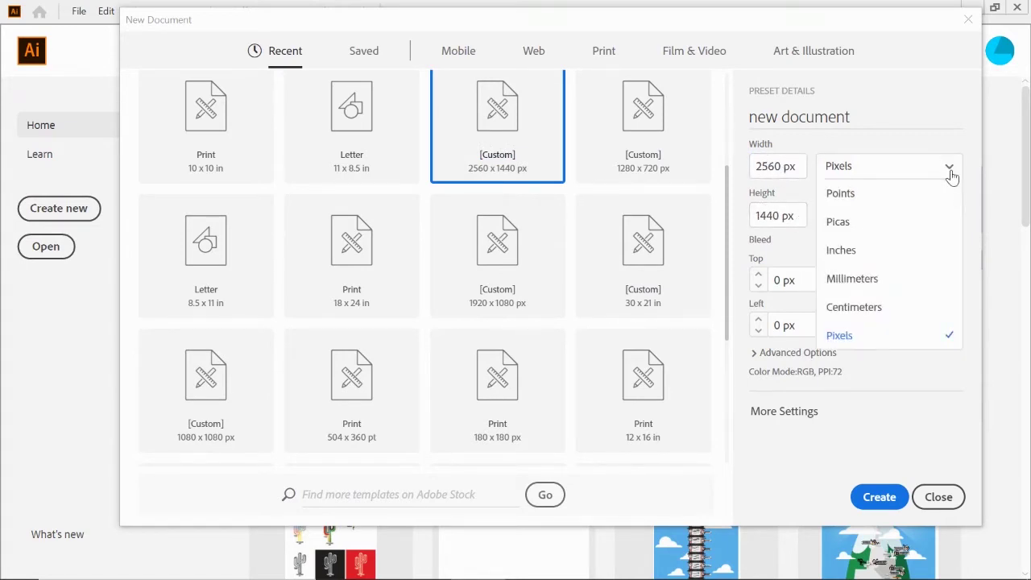
{"action": "left_click", "coordinate": [842, 252]}
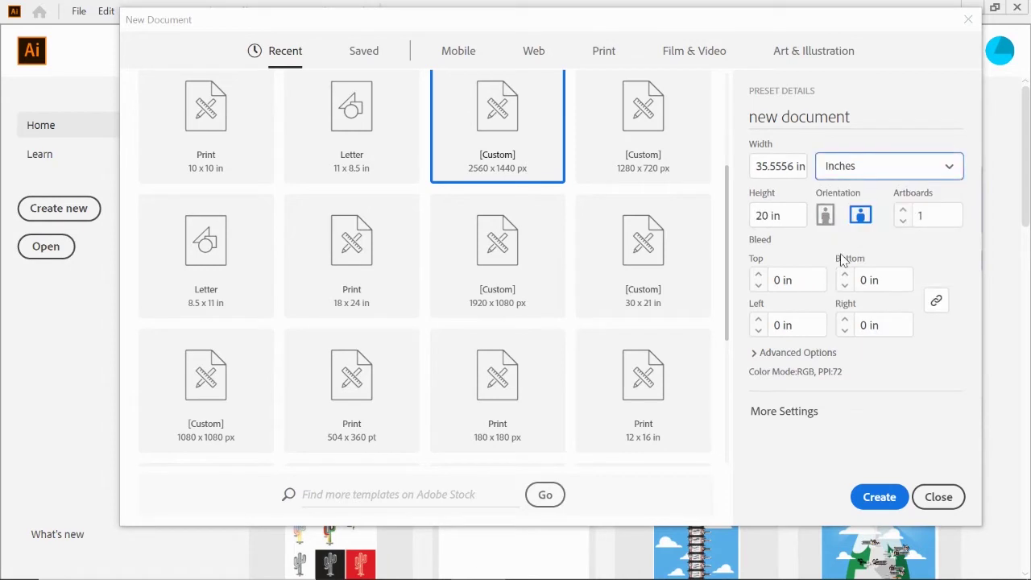
{"action": "left_click", "coordinate": [899, 167]}
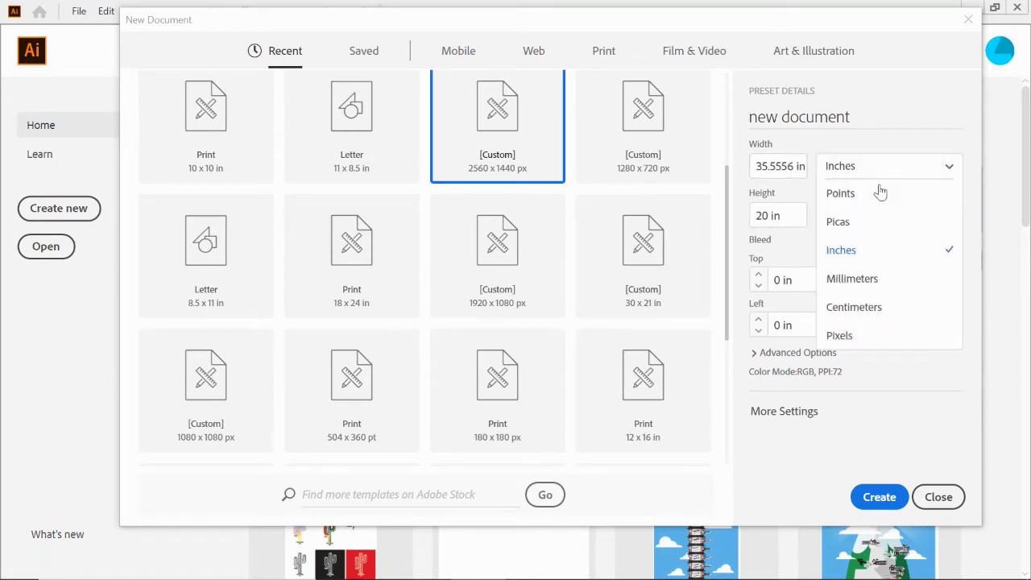
{"action": "left_click", "coordinate": [839, 337]}
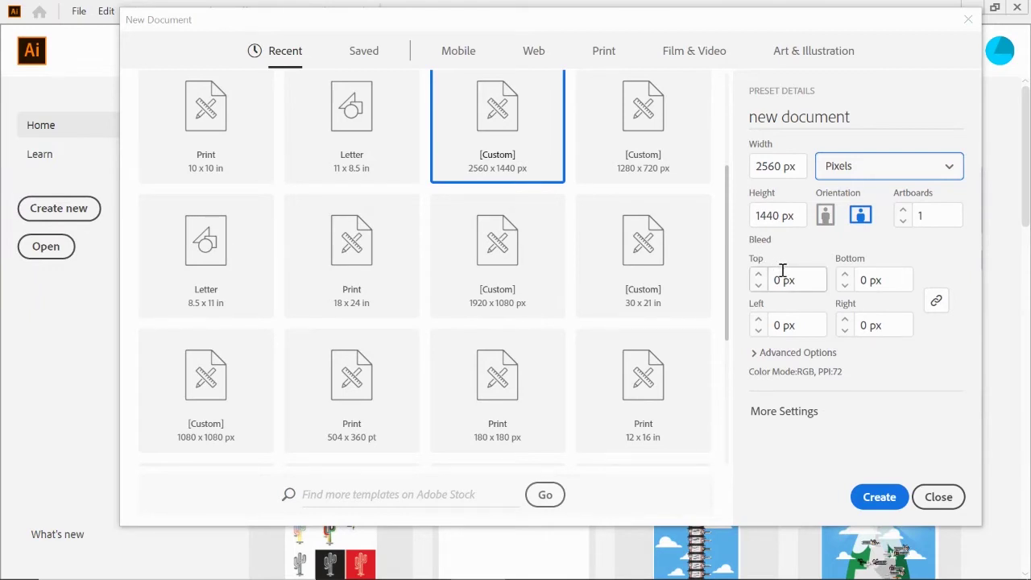
{"action": "left_click", "coordinate": [755, 354]}
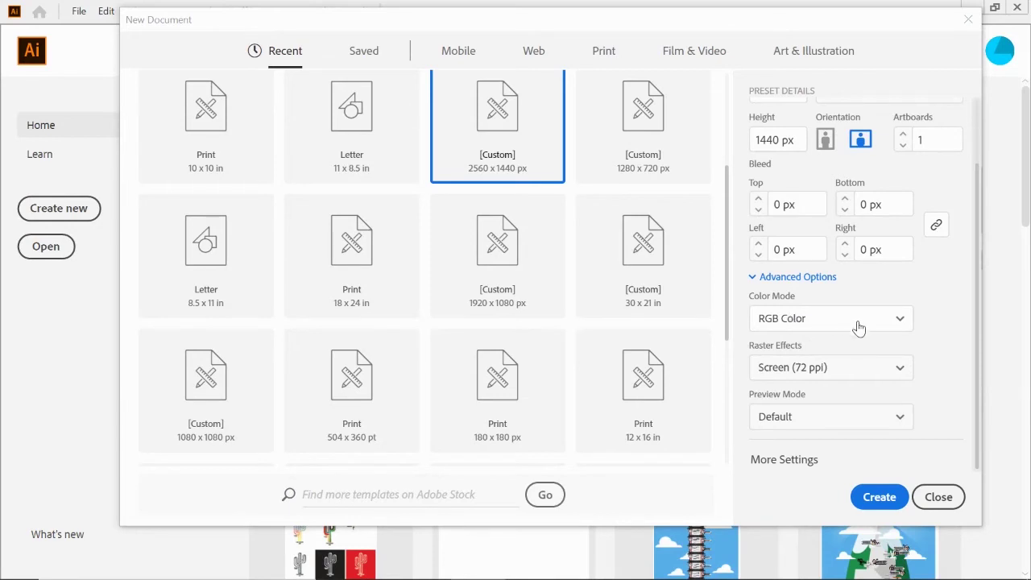
Set the colour mode to CMYK Color and raster effects to High (300 ppi)
{"action": "left_click", "coordinate": [885, 321]}
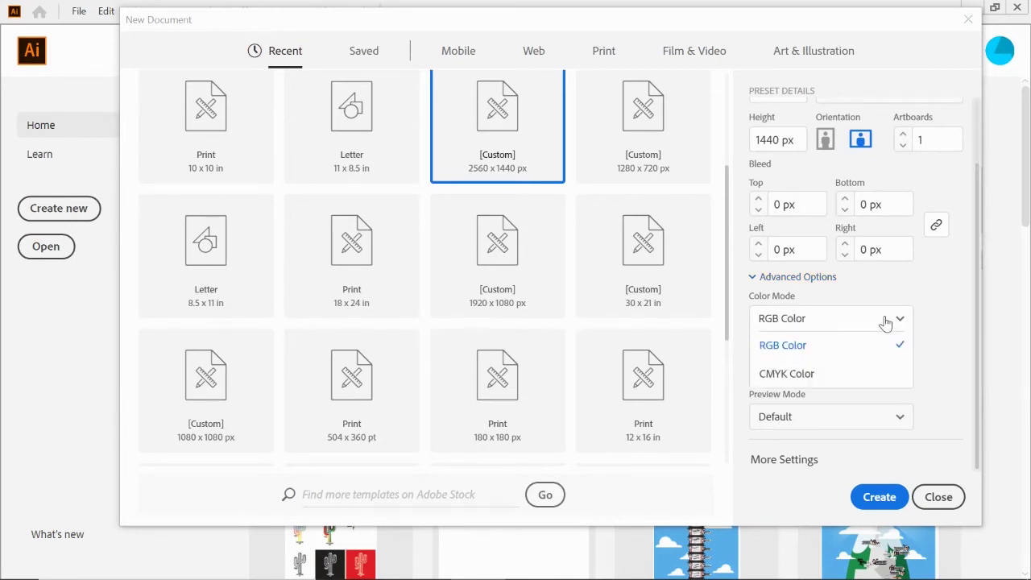
{"action": "left_click", "coordinate": [780, 372]}
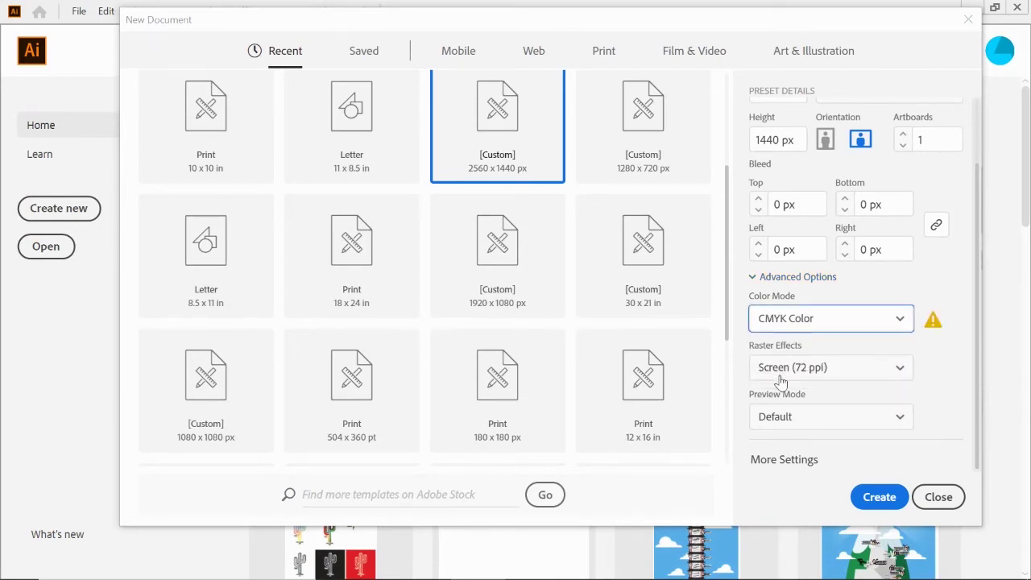
{"action": "left_click", "coordinate": [780, 323]}
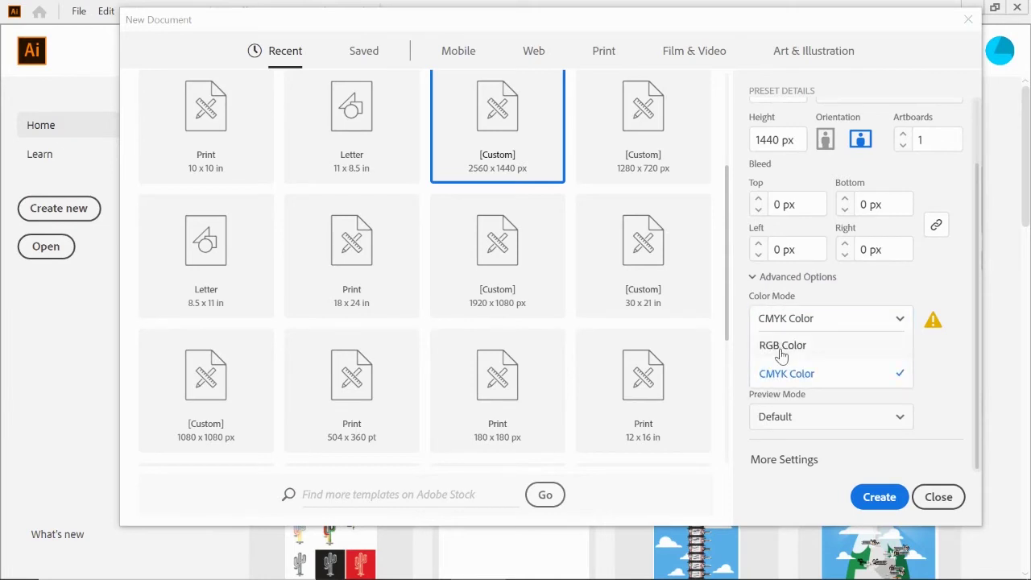
{"action": "left_click", "coordinate": [782, 348]}
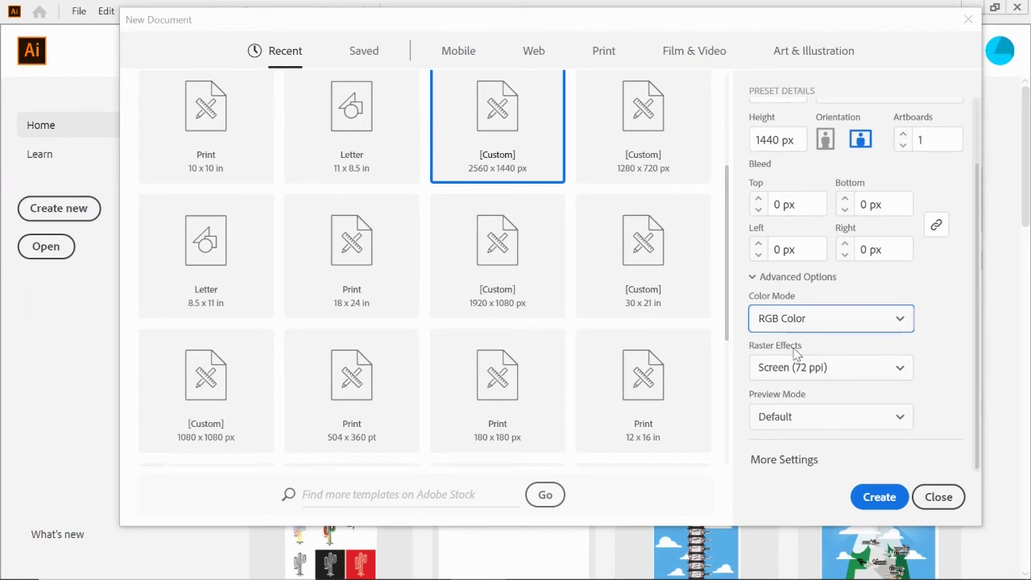
{"action": "left_click", "coordinate": [799, 320]}
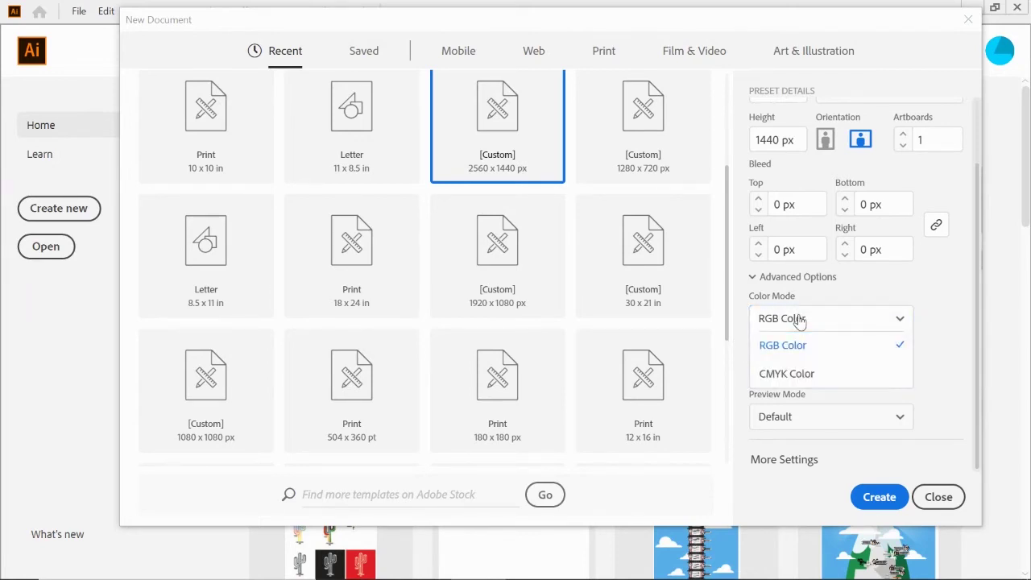
{"action": "left_click", "coordinate": [788, 374]}
{"action": "left_click", "coordinate": [789, 368]}
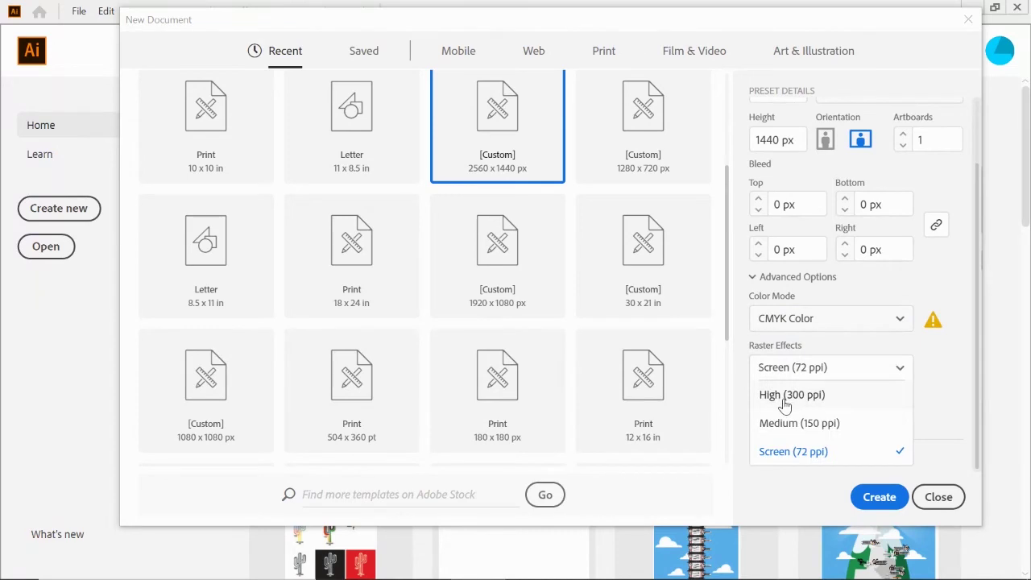
{"action": "left_click", "coordinate": [787, 395]}
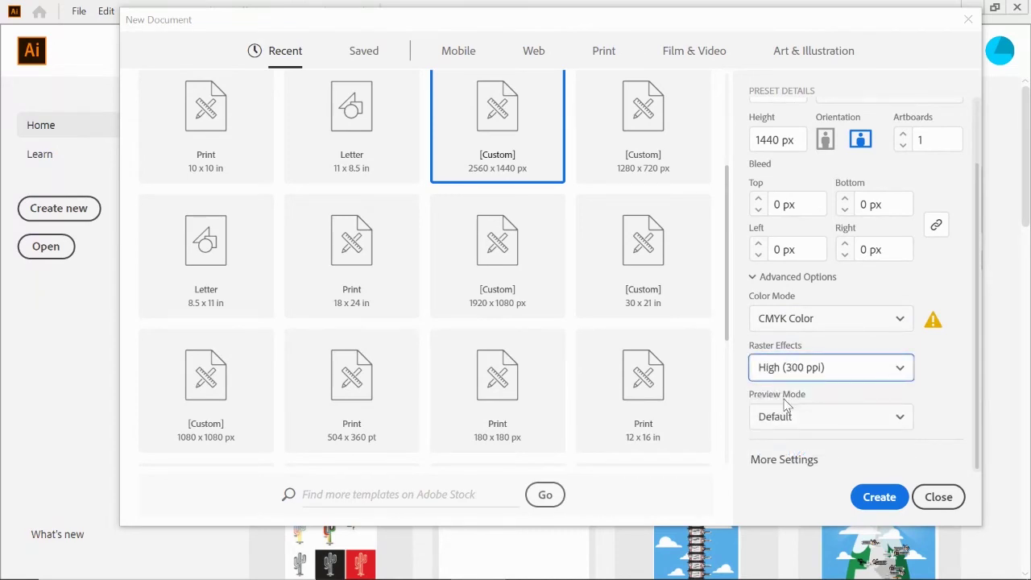
{"action": "scroll", "coordinate": [787, 406], "scroll_direction": "up", "scroll_amount": 2}
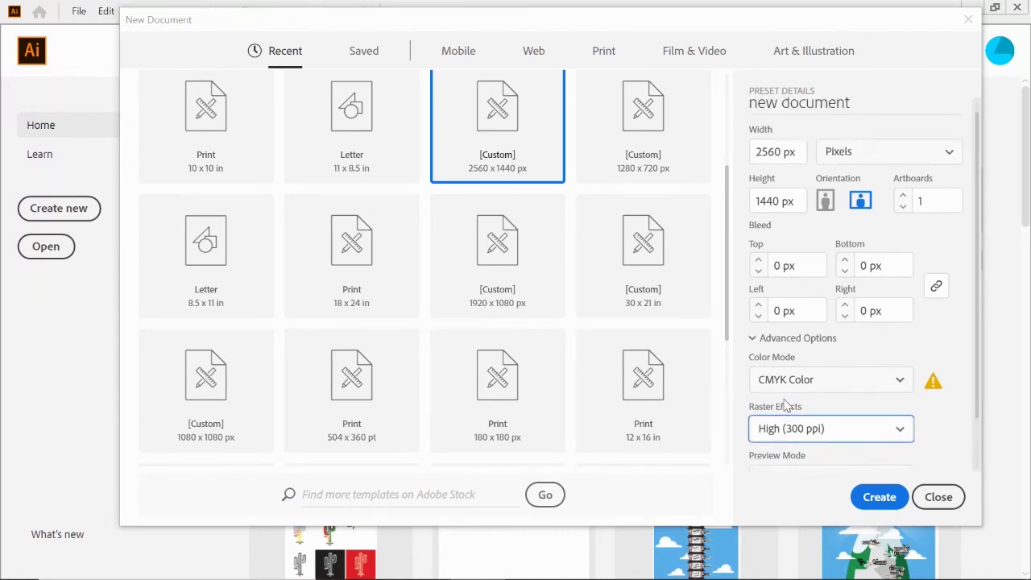
Switch to Letter, then to the 2560 x 1440 px custom preset, and set it to CMYK
{"action": "left_click", "coordinate": [365, 117]}
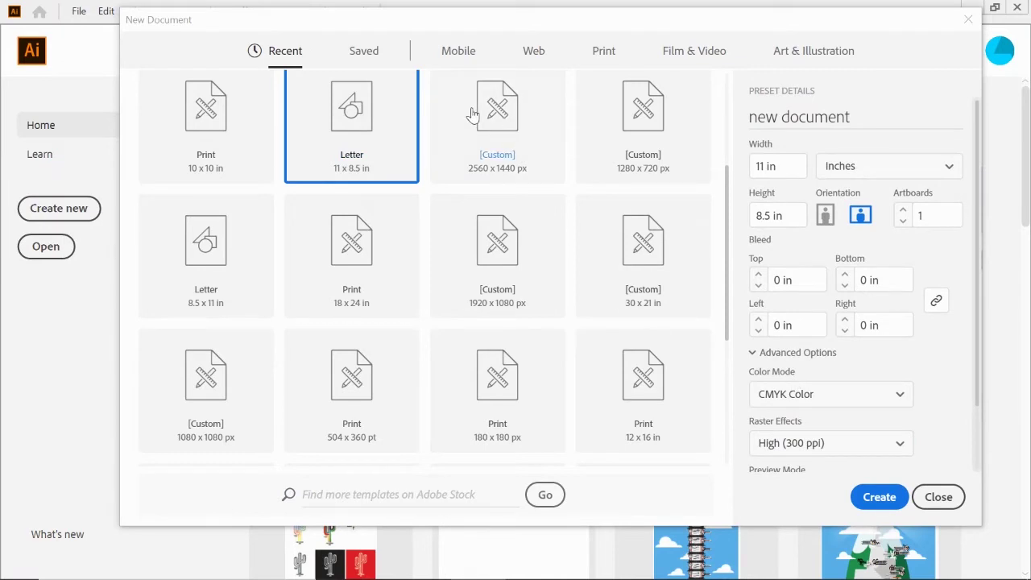
{"action": "left_click", "coordinate": [502, 119]}
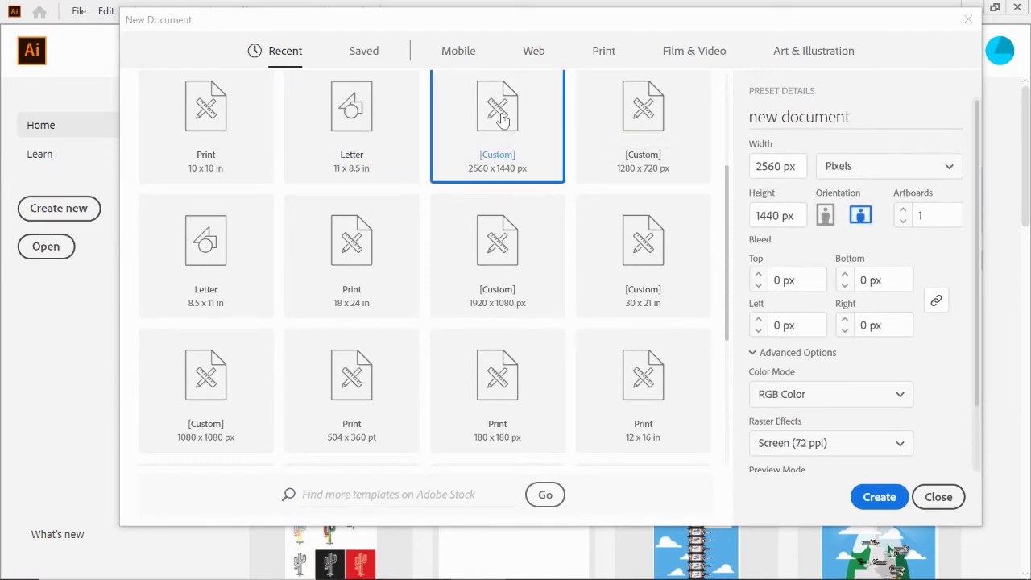
{"action": "left_click", "coordinate": [801, 402]}
{"action": "left_click", "coordinate": [792, 379]}
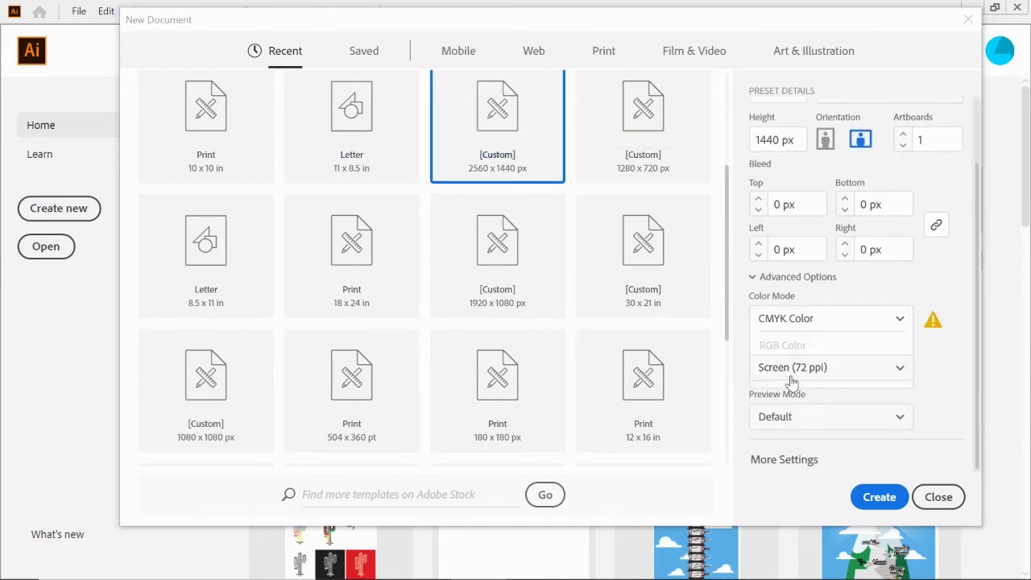
{"action": "scroll", "coordinate": [571, 285], "scroll_direction": "up", "scroll_amount": 2}
{"action": "scroll", "coordinate": [571, 285], "scroll_direction": "down", "scroll_amount": 3}
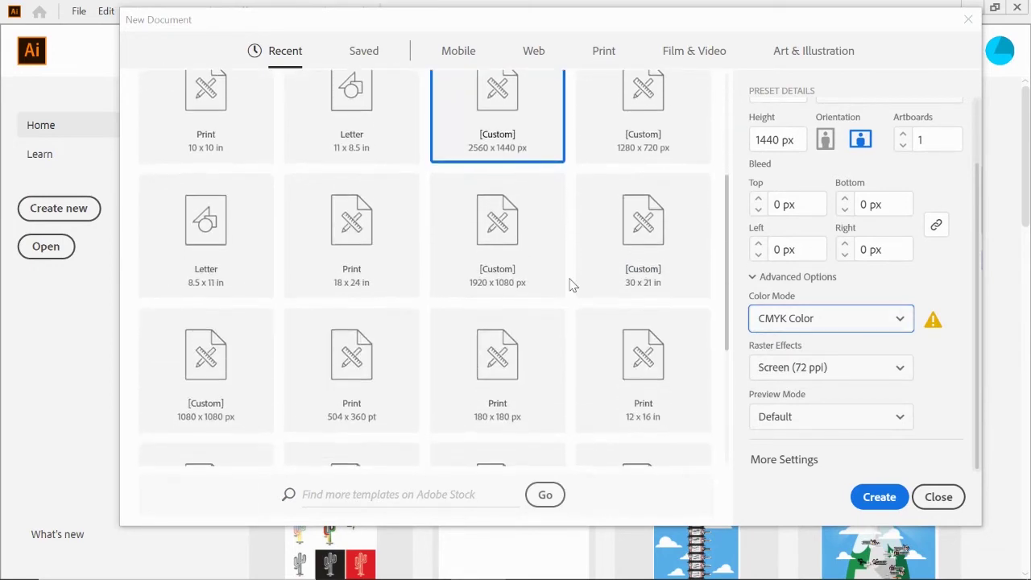
Load the Letter 11 x 8.5 in landscape preset in CMYK at High 300 ppi
{"action": "mouse_move", "coordinate": [932, 325]}
{"action": "left_click", "coordinate": [355, 113]}
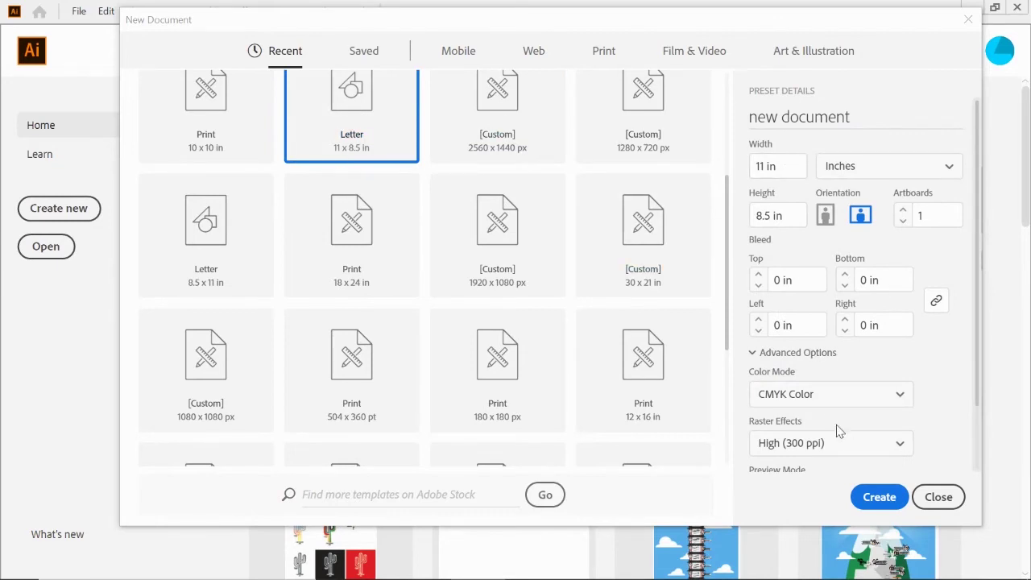
Create the blank landscape Letter CMYK document 'new document' and open the File menu
{"action": "left_click", "coordinate": [880, 497]}
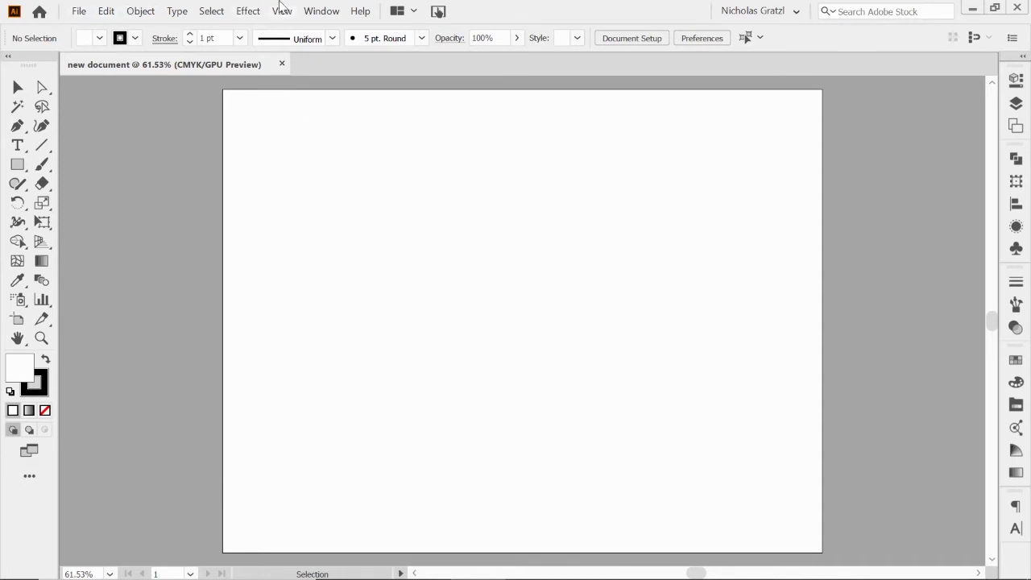
{"action": "left_click", "coordinate": [79, 14]}
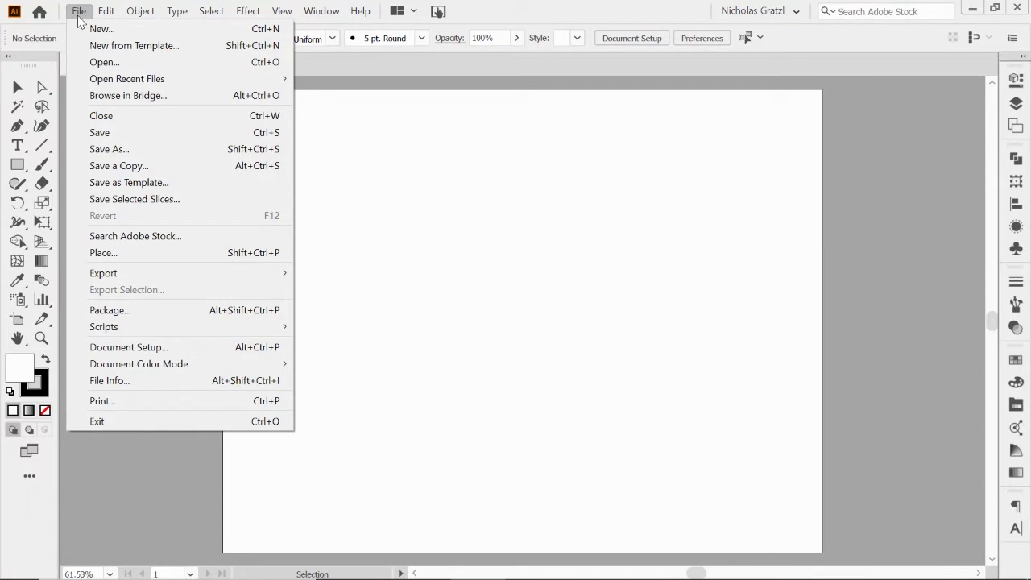
{"action": "mouse_move", "coordinate": [107, 18]}
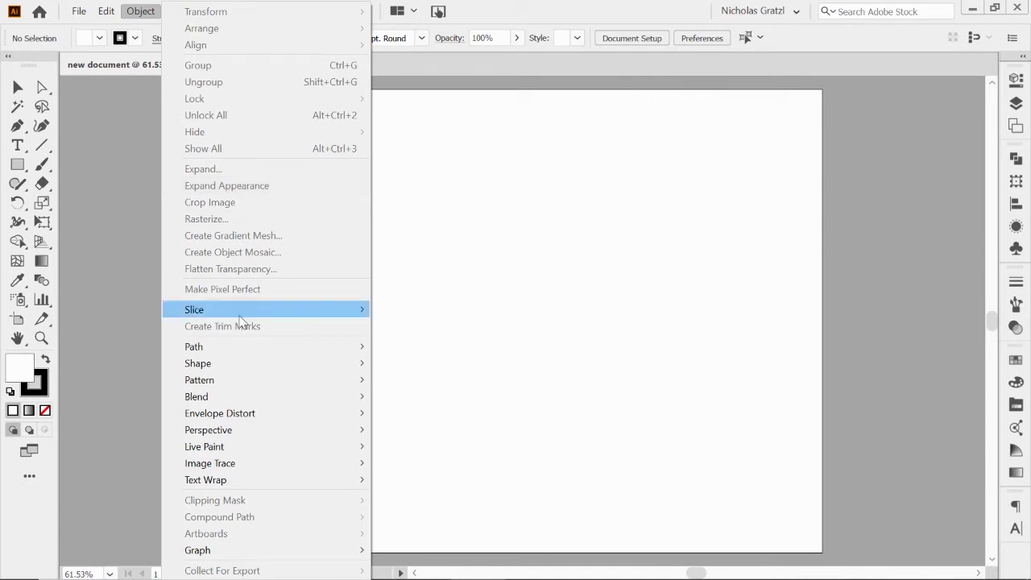
{"action": "mouse_move", "coordinate": [246, 345]}
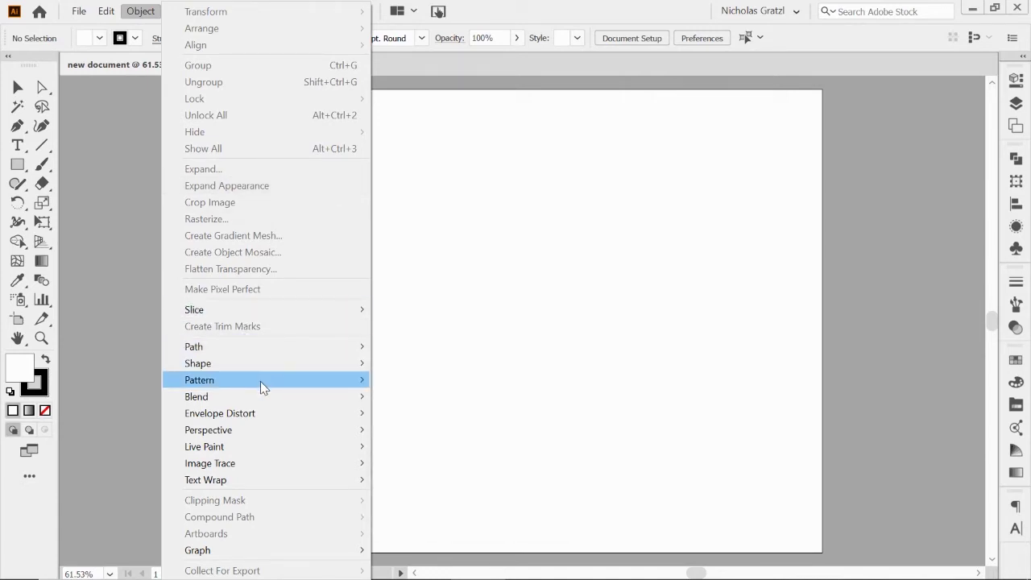
{"action": "mouse_move", "coordinate": [265, 399]}
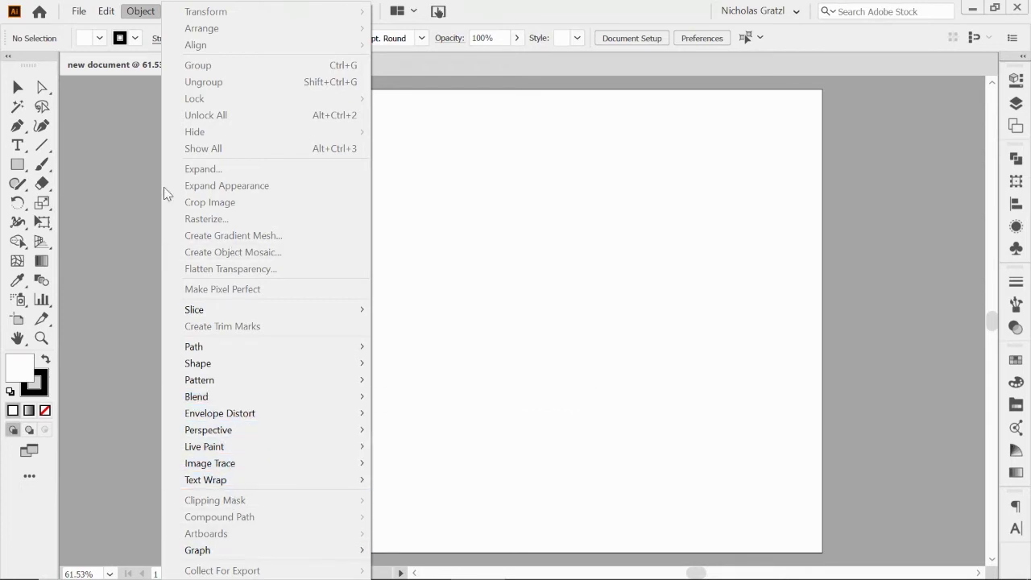
{"action": "left_click", "coordinate": [99, 136]}
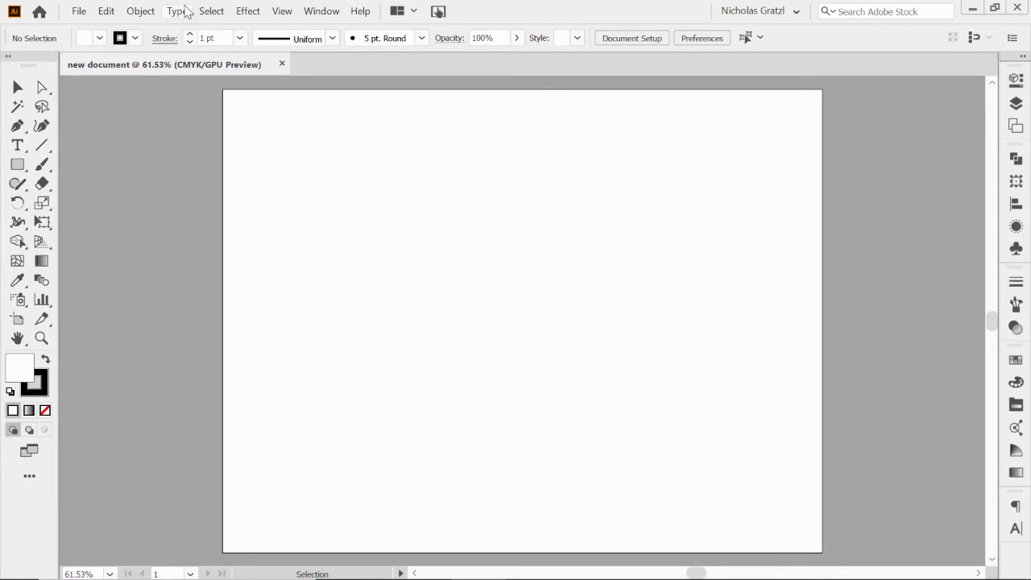
Browse the Type, Select and Effect menus, then open the View menu at Smart Guides
{"action": "left_click", "coordinate": [177, 11]}
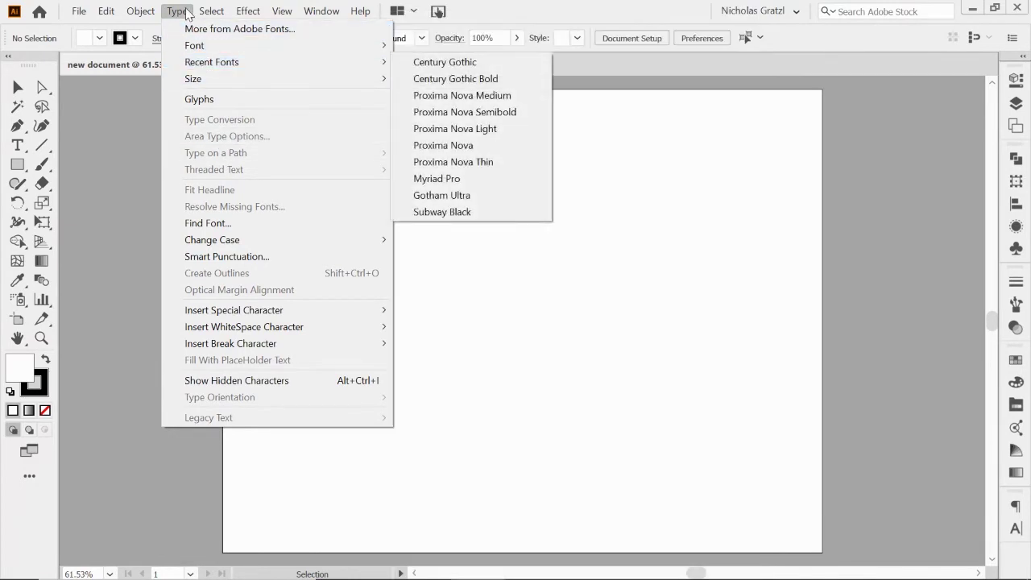
{"action": "left_click", "coordinate": [208, 12]}
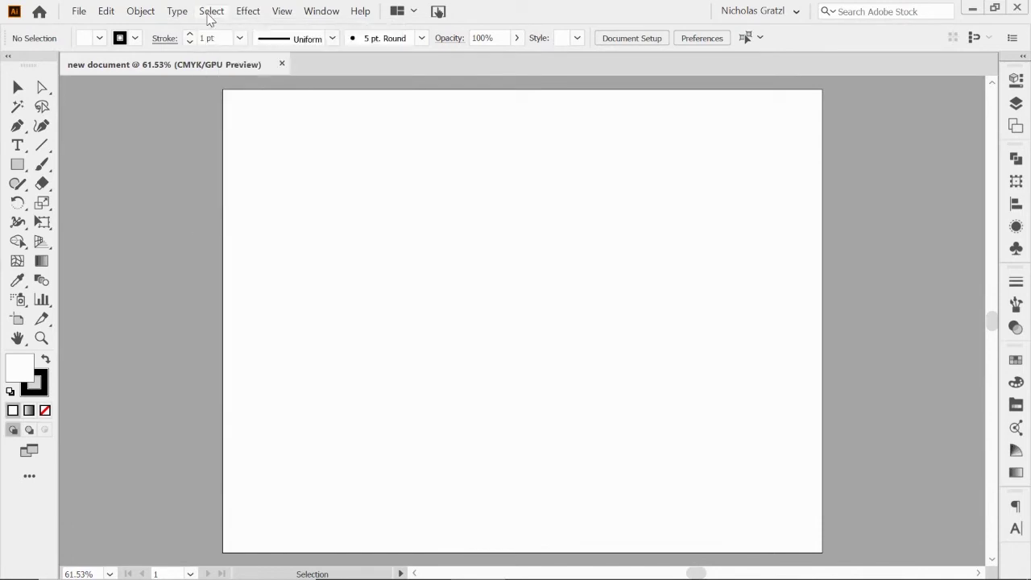
{"action": "left_click", "coordinate": [208, 12]}
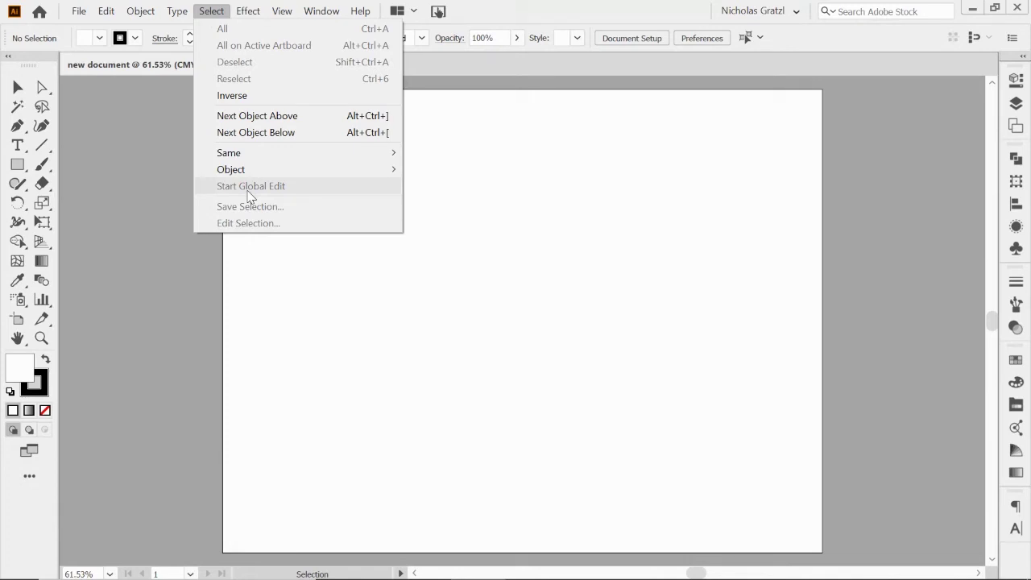
{"action": "left_click", "coordinate": [213, 13]}
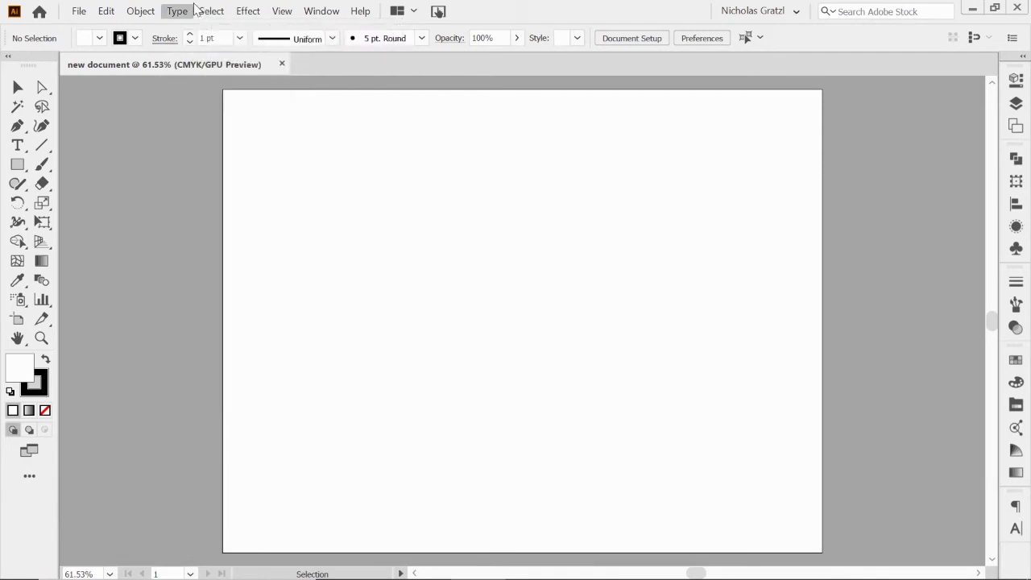
{"action": "left_click", "coordinate": [214, 16]}
{"action": "mouse_move", "coordinate": [248, 13]}
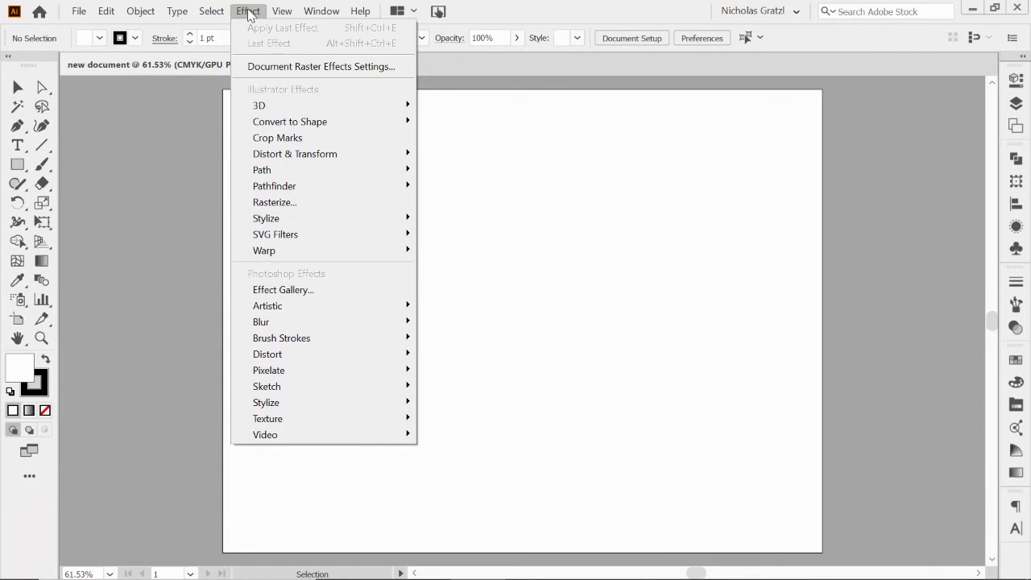
{"action": "mouse_move", "coordinate": [281, 11]}
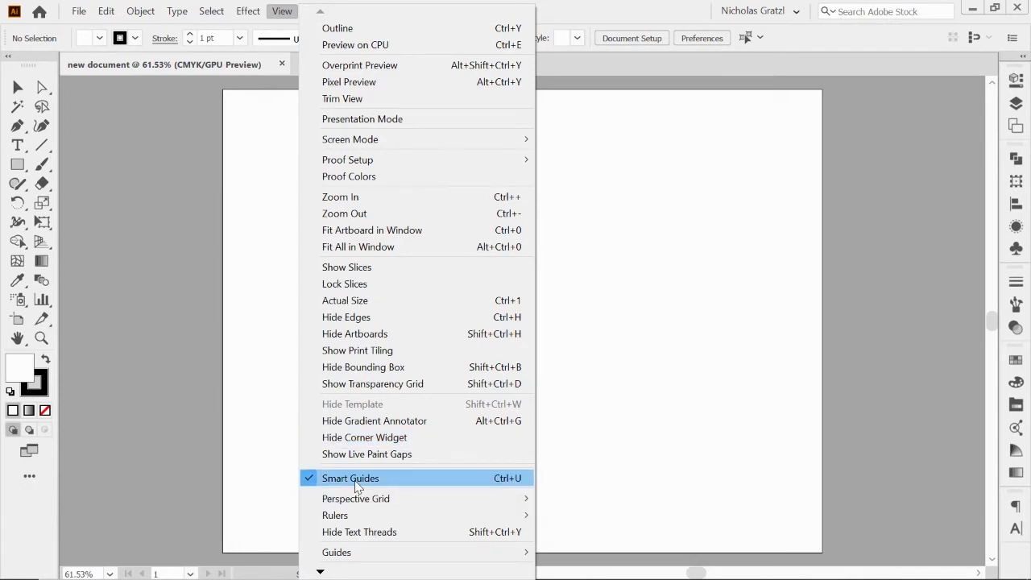
Look over the View menu's Guides and lower items, then dismiss it without changes
{"action": "mouse_move", "coordinate": [340, 552]}
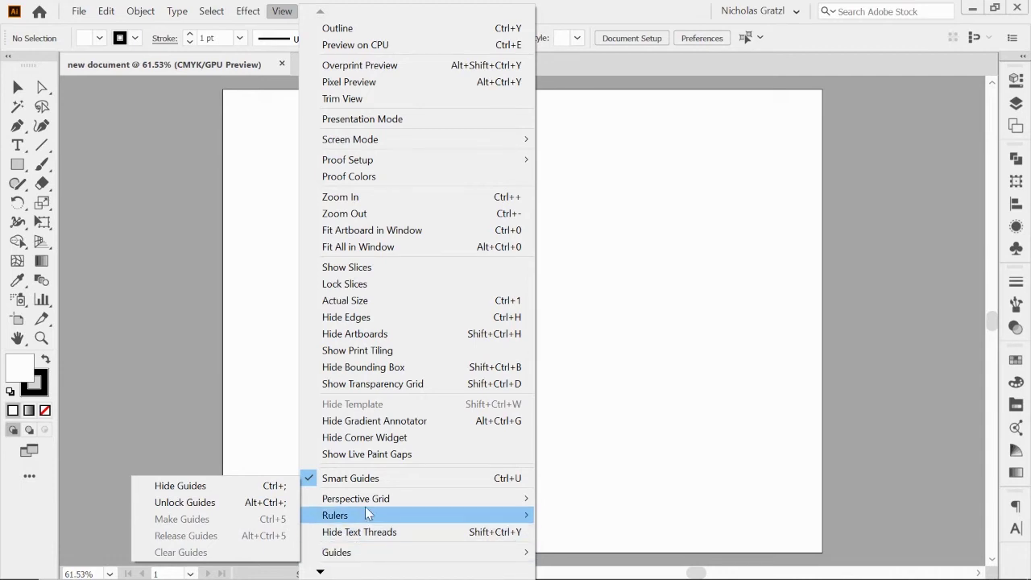
{"action": "mouse_move", "coordinate": [315, 570]}
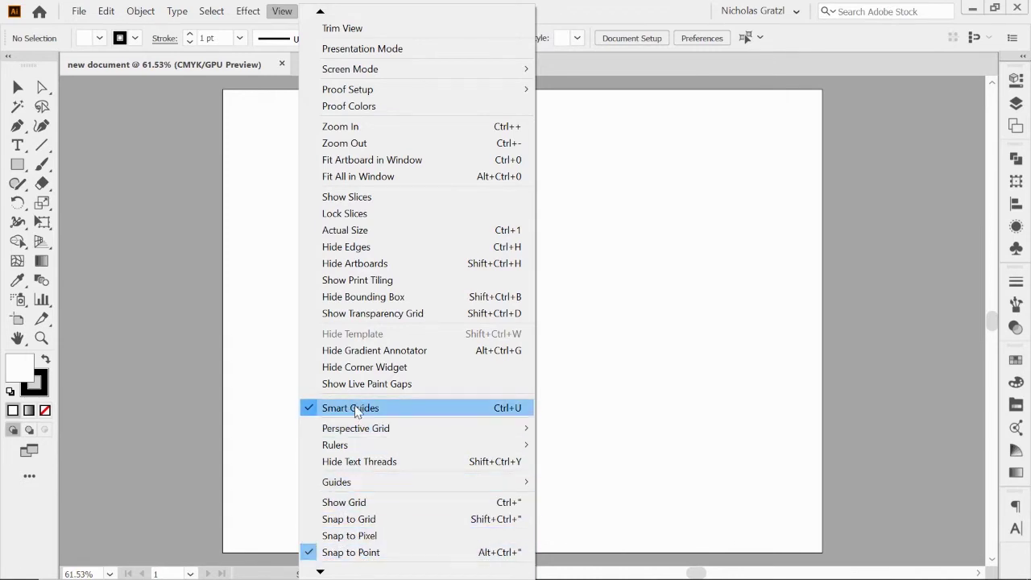
{"action": "left_click", "coordinate": [184, 225]}
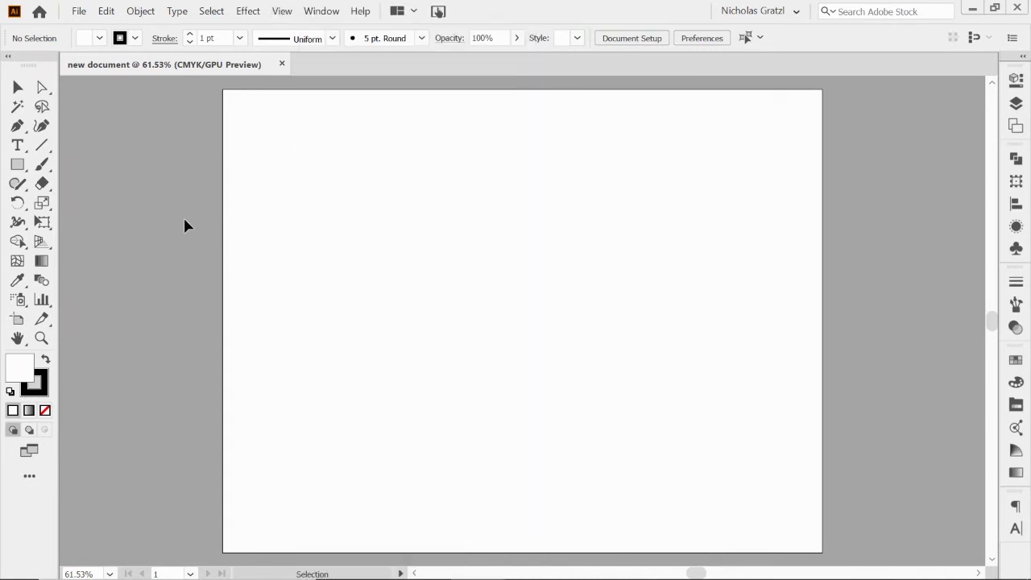
{"action": "left_click", "coordinate": [327, 14]}
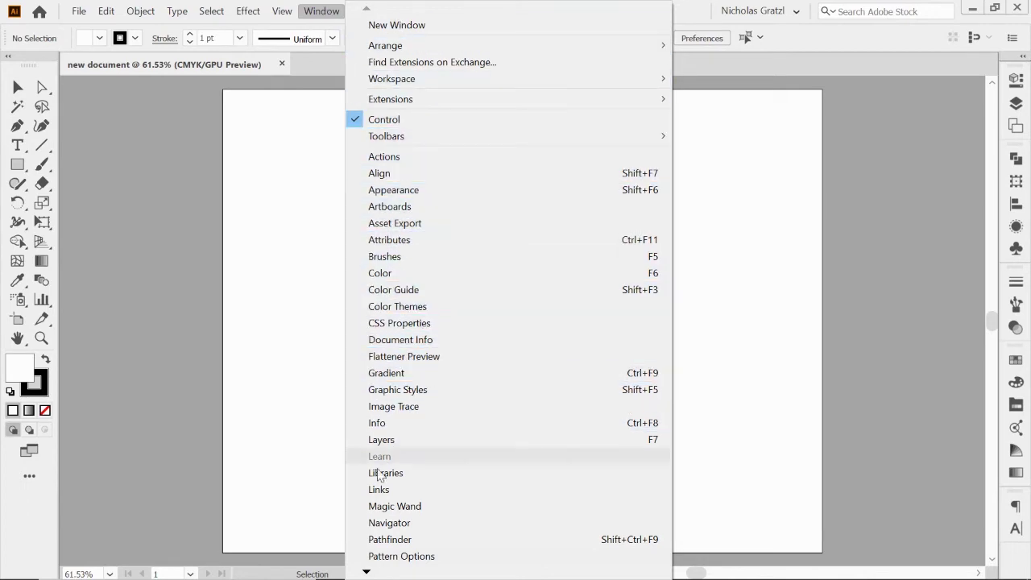
{"action": "mouse_move", "coordinate": [365, 574]}
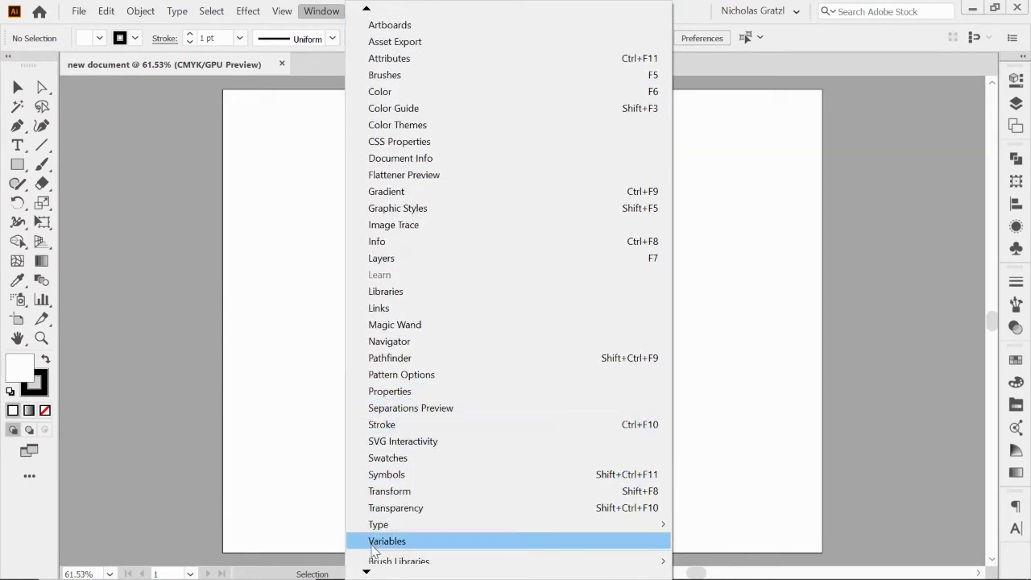
{"action": "scroll", "coordinate": [395, 540], "scroll_direction": "down", "scroll_amount": 2}
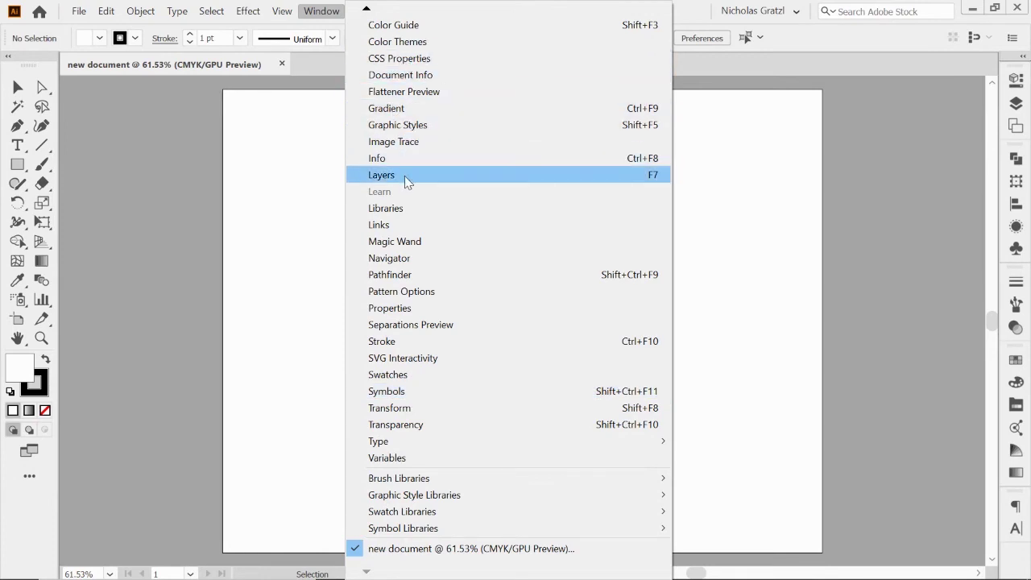
{"action": "left_click", "coordinate": [921, 123]}
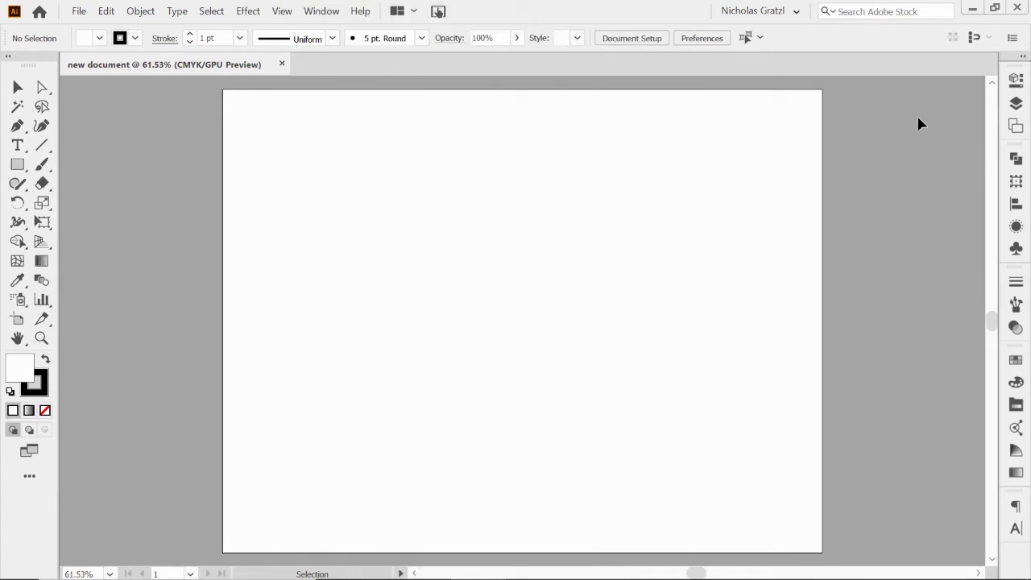
Show each docked panel in turn: Layers, Artboards, Pathfinder, Transform, Align and Appearance
{"action": "left_click", "coordinate": [1017, 105]}
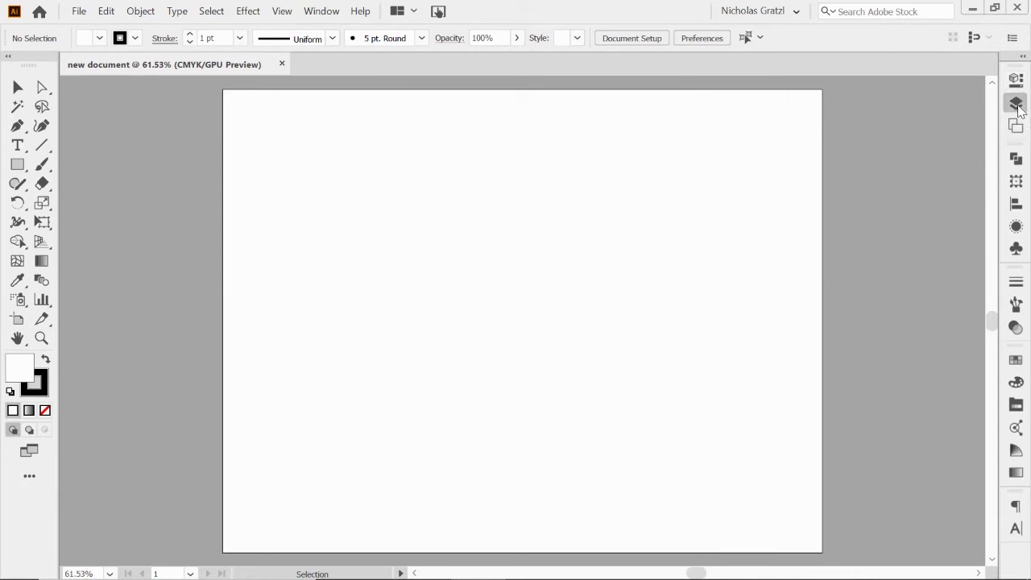
{"action": "left_click", "coordinate": [1016, 126]}
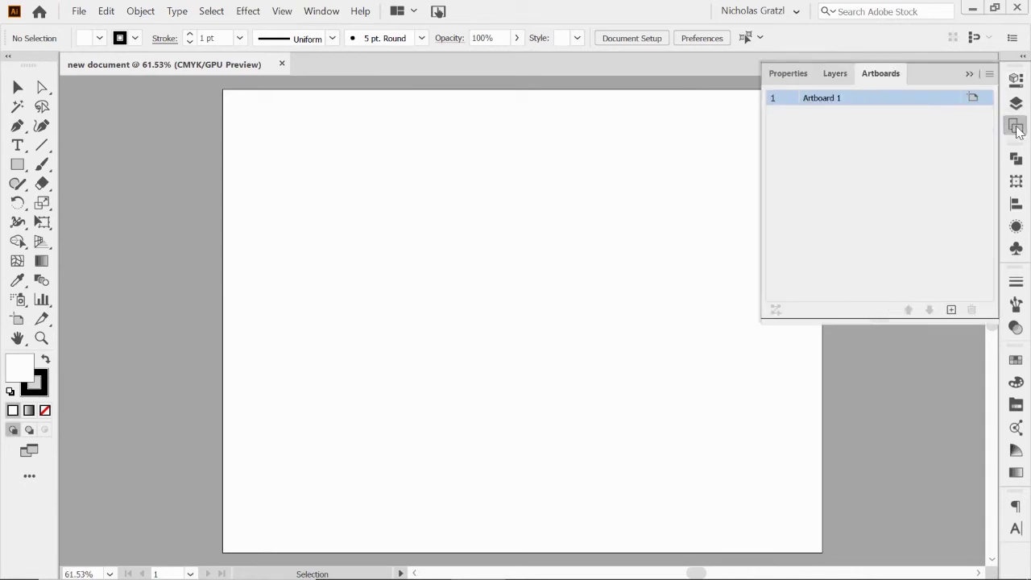
{"action": "left_click", "coordinate": [1016, 158]}
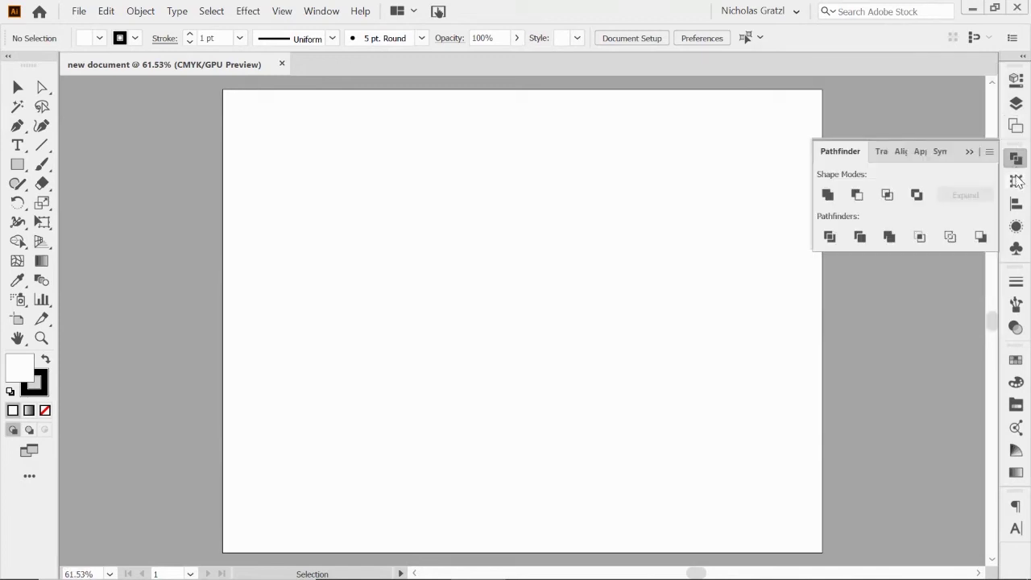
{"action": "left_click", "coordinate": [1017, 182]}
{"action": "left_click", "coordinate": [1016, 204]}
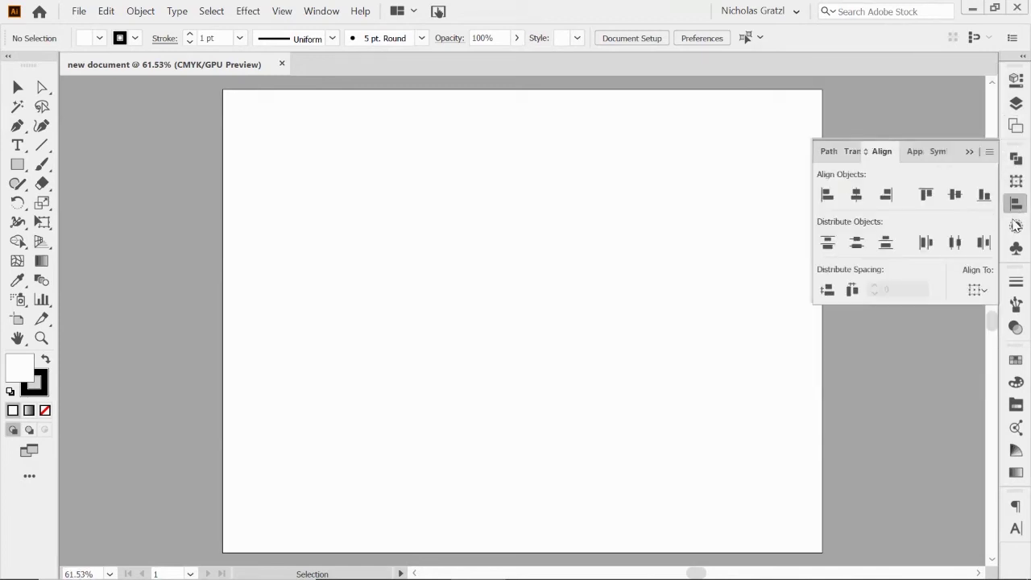
{"action": "left_click", "coordinate": [1017, 228]}
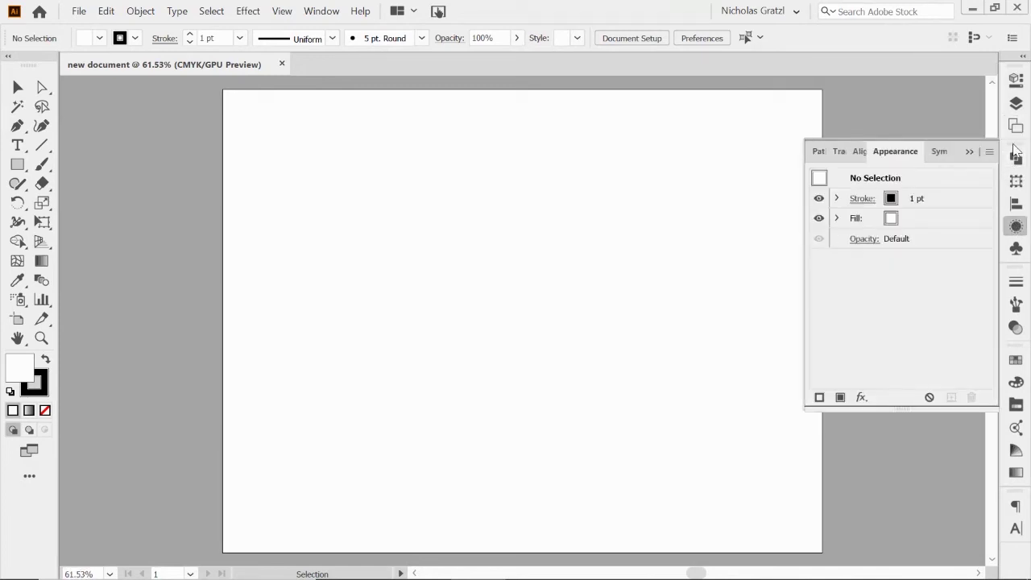
Pull the Symbols panel out of the dock as a floating panel and close it
{"action": "left_click", "coordinate": [1015, 250]}
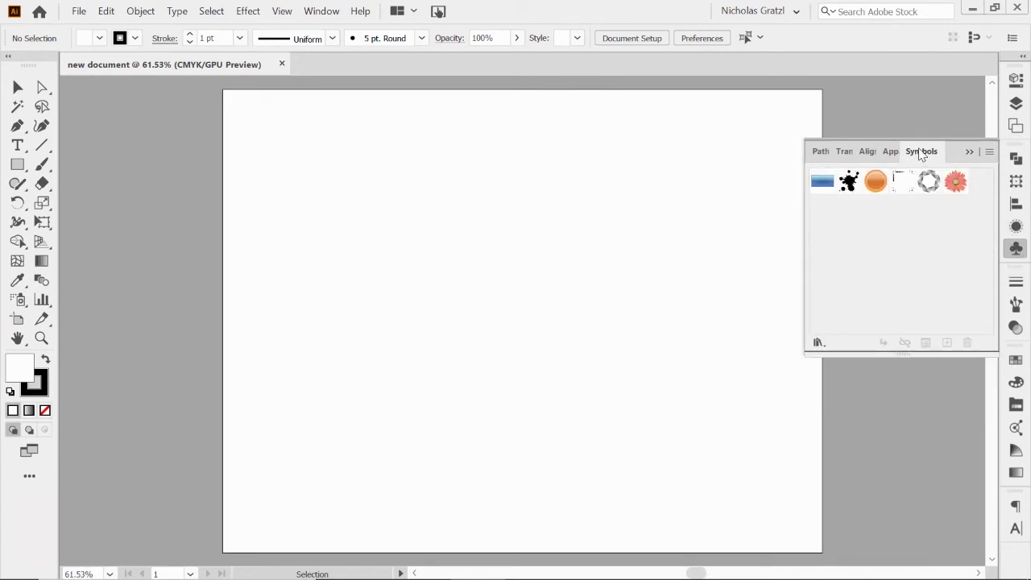
{"action": "left_click_drag", "start_coordinate": [921, 151], "coordinate": [560, 139]}
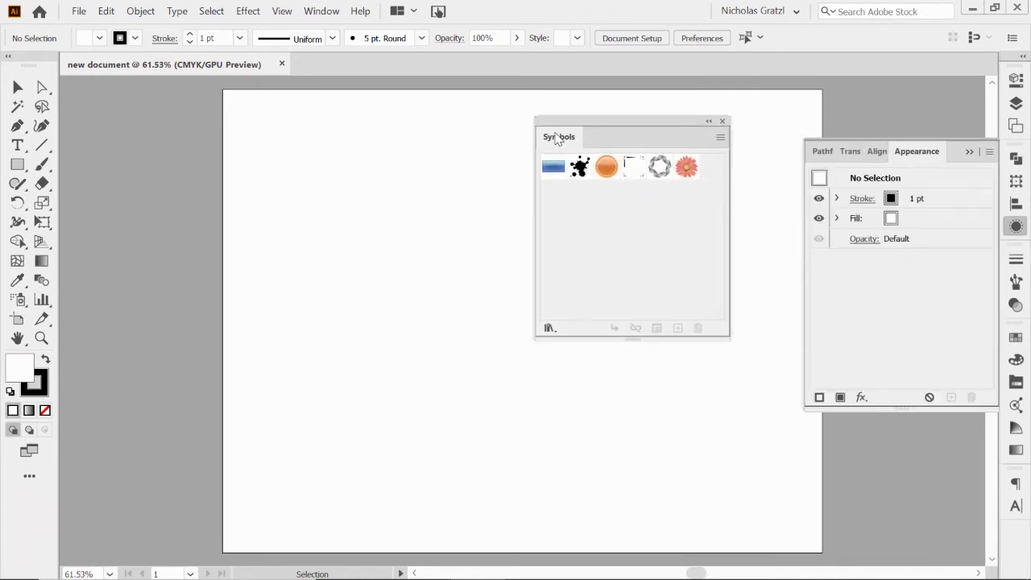
{"action": "left_click", "coordinate": [724, 121]}
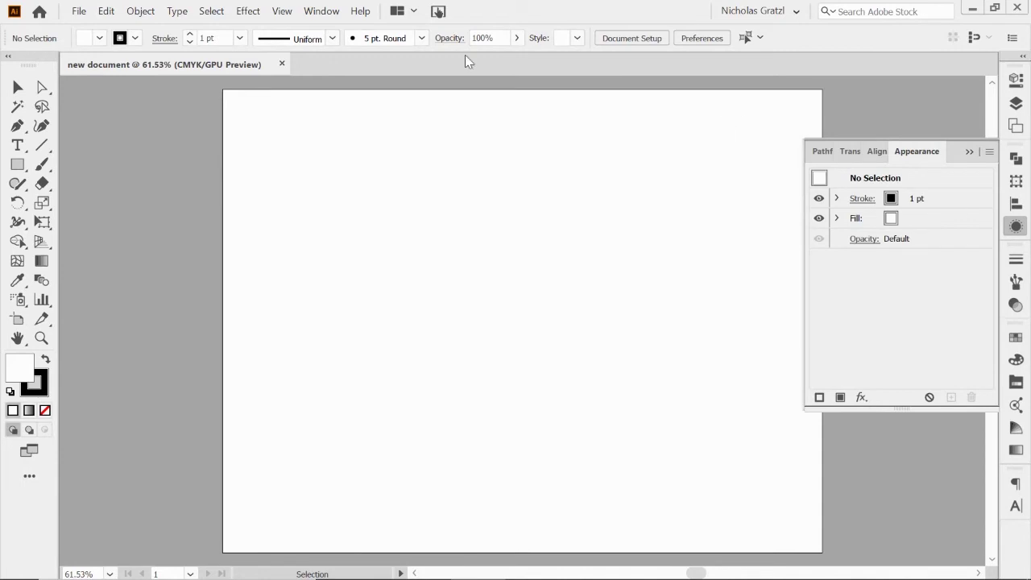
Open Window > Flattener Preview and dock it as a tab in the Appearance panel group
{"action": "left_click", "coordinate": [319, 10]}
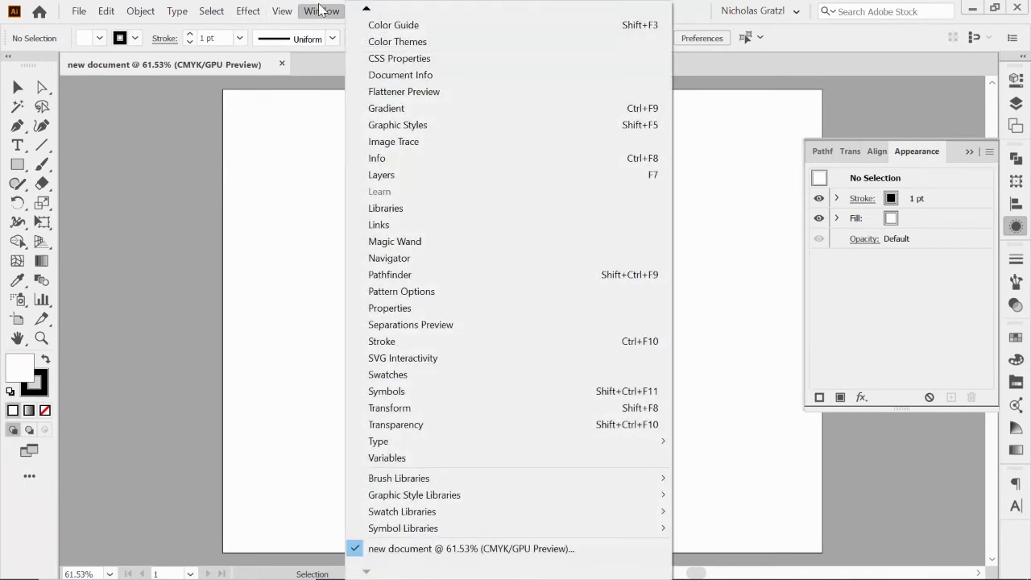
{"action": "left_click", "coordinate": [400, 95]}
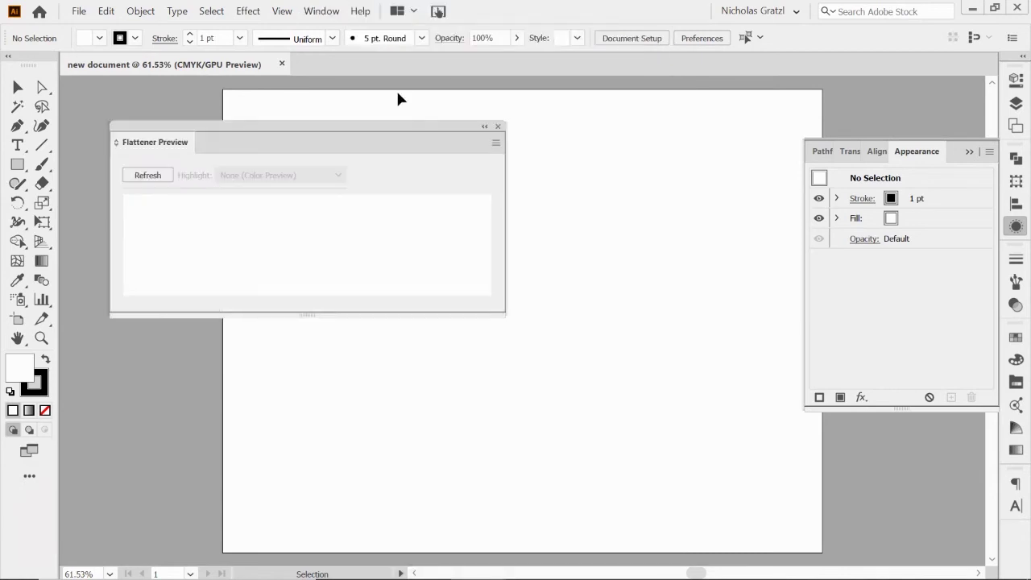
{"action": "left_click_drag", "start_coordinate": [153, 144], "coordinate": [951, 152]}
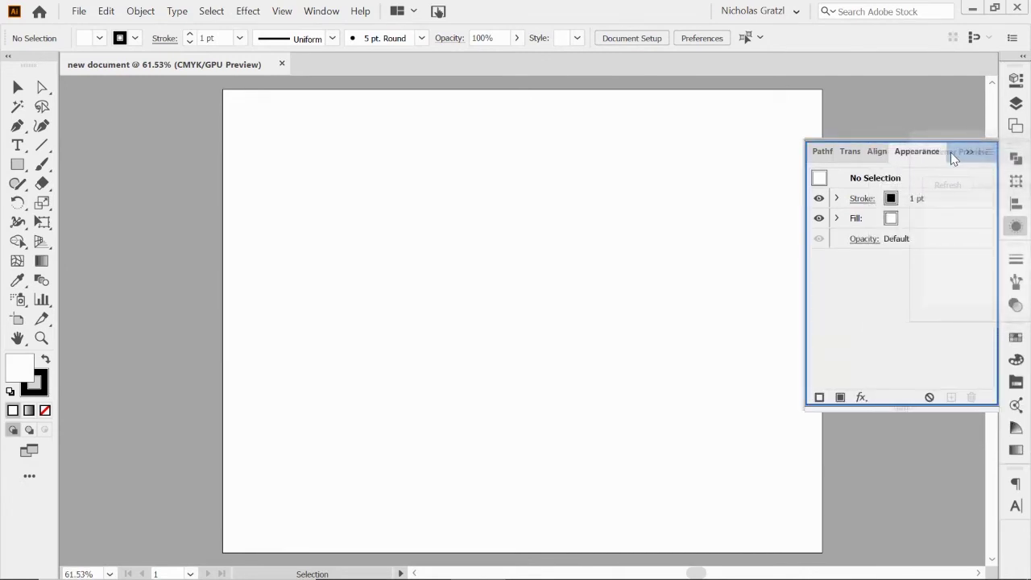
{"action": "left_click_drag", "start_coordinate": [951, 152], "coordinate": [951, 152]}
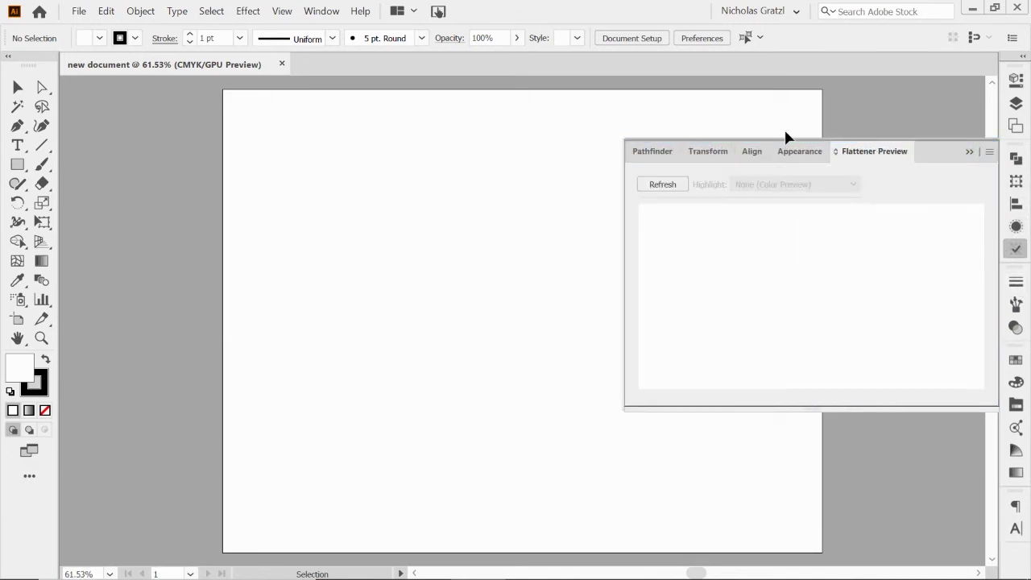
{"action": "left_click", "coordinate": [968, 152]}
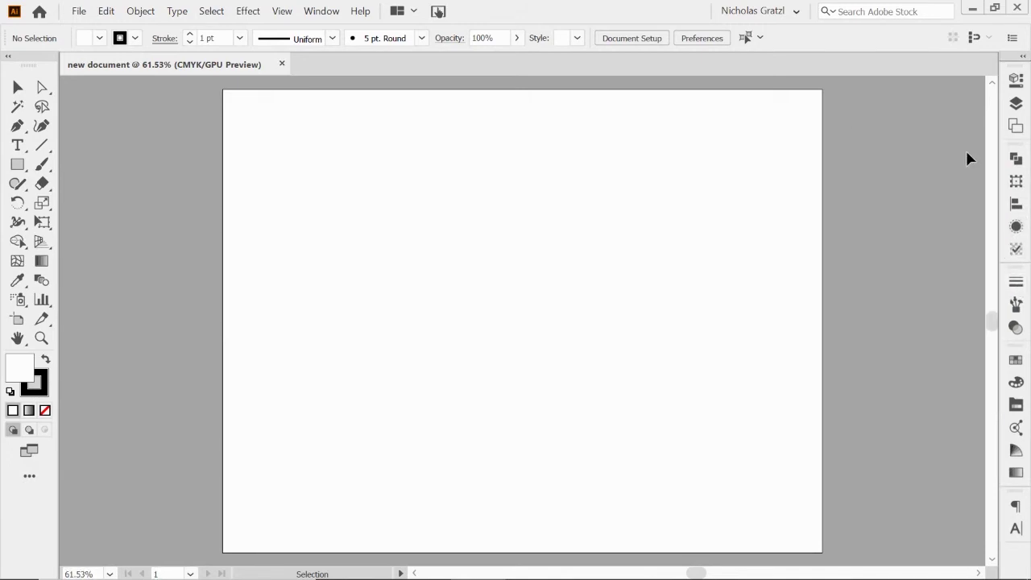
Tear Flattener Preview out, redock it, then collapse the group with Appearance selected
{"action": "left_click", "coordinate": [1021, 251]}
{"action": "left_click_drag", "start_coordinate": [874, 153], "coordinate": [425, 132]}
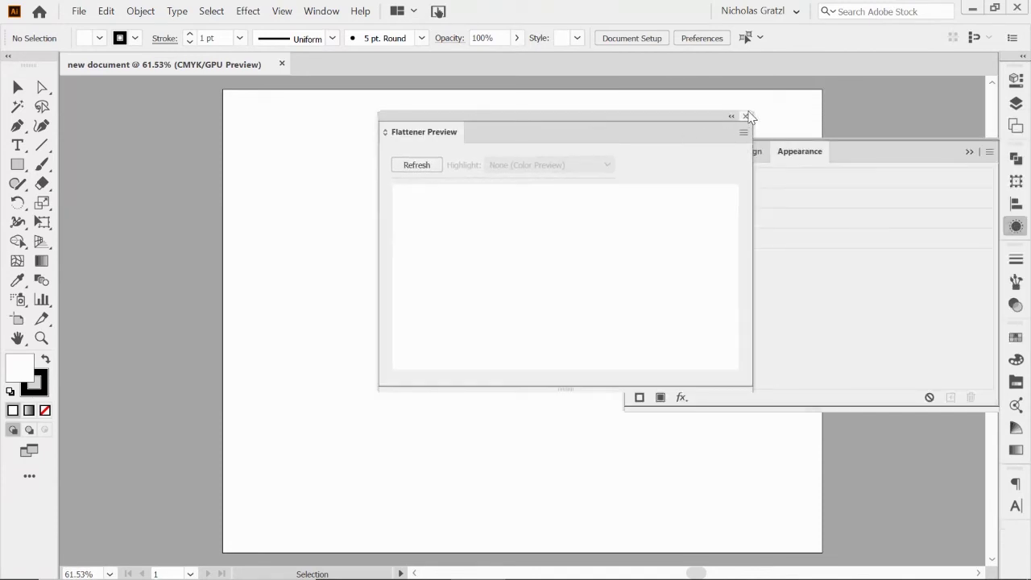
{"action": "left_click", "coordinate": [970, 152]}
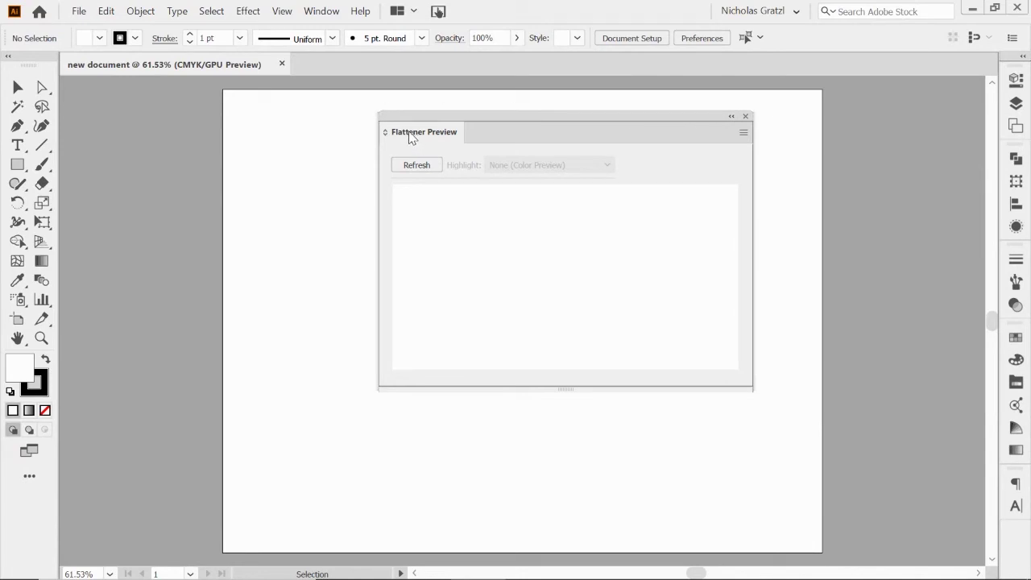
{"action": "left_click_drag", "start_coordinate": [409, 136], "coordinate": [1014, 236]}
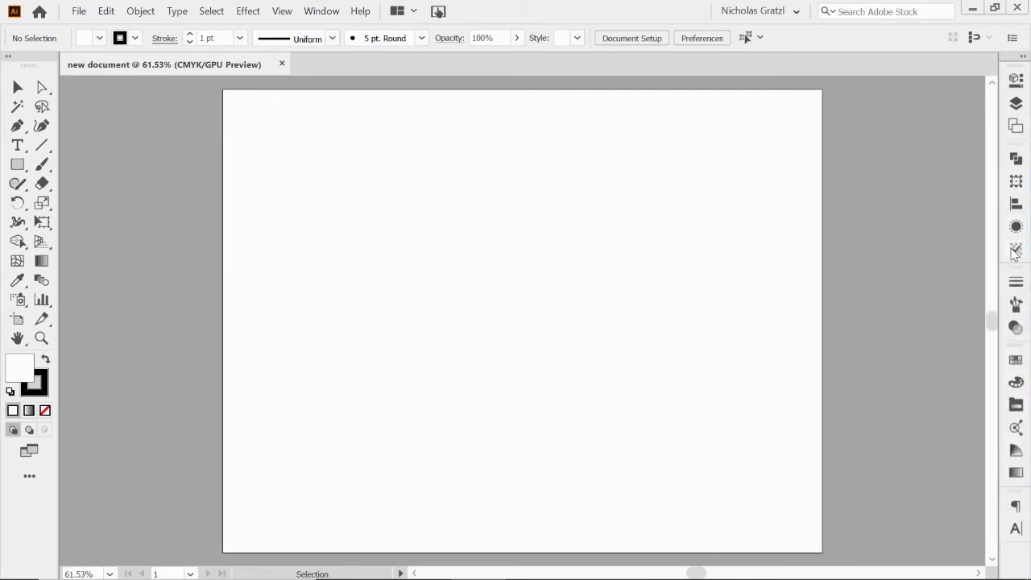
{"action": "left_click", "coordinate": [1014, 251]}
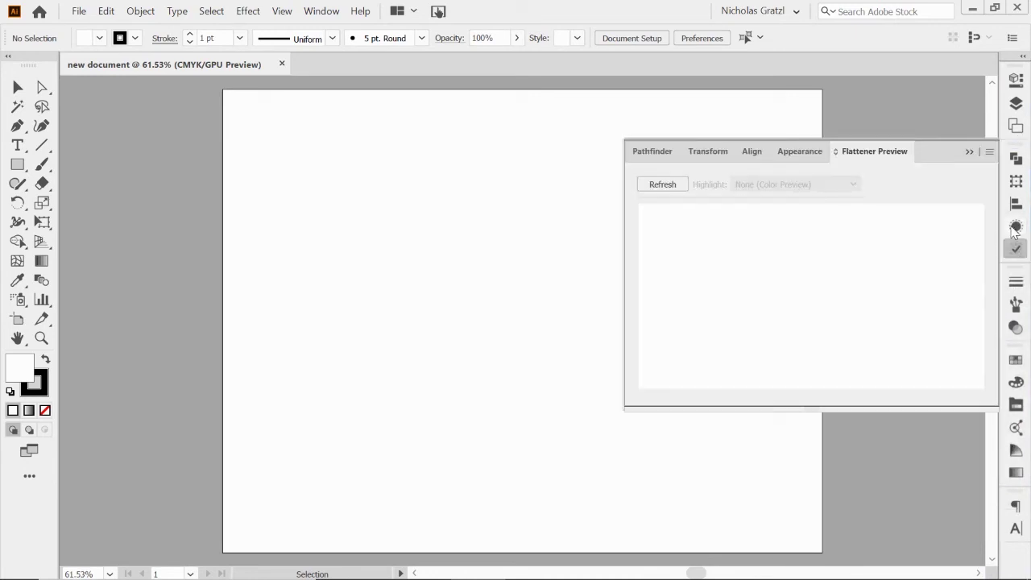
{"action": "left_click", "coordinate": [1015, 229]}
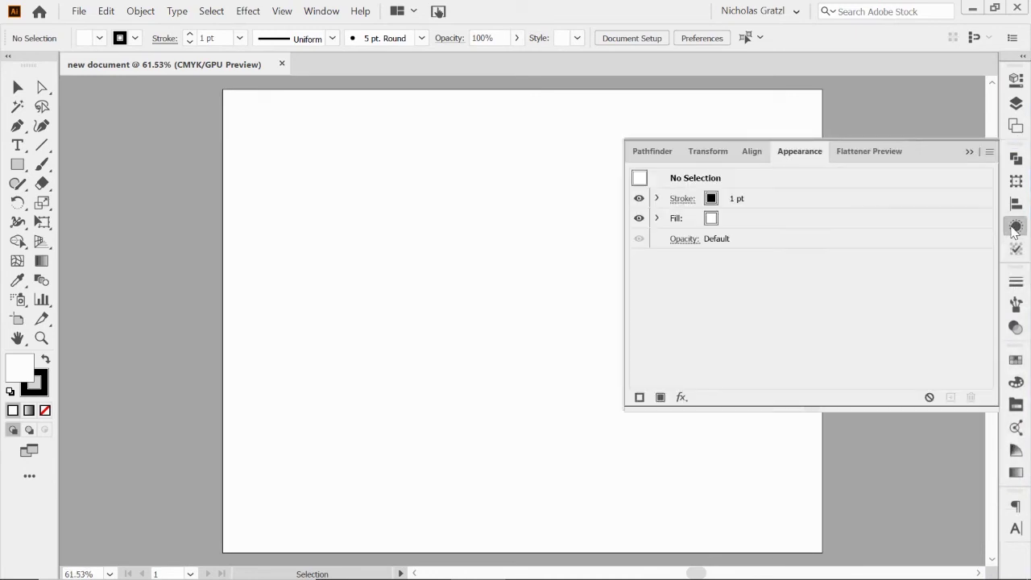
{"action": "left_click", "coordinate": [970, 153]}
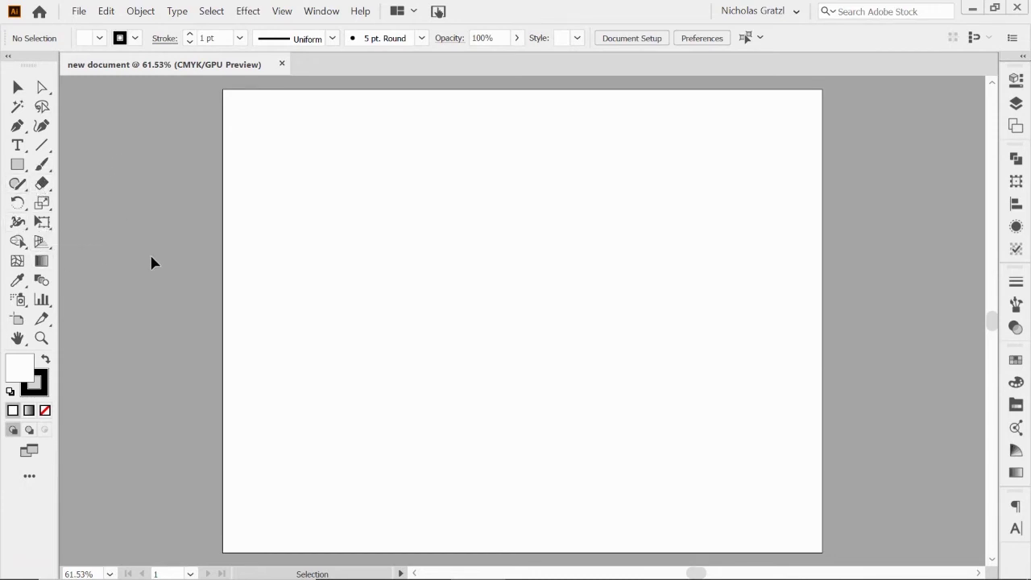
Make the Fill swatch active, then switch back to the Stroke swatch
{"action": "left_click", "coordinate": [25, 375]}
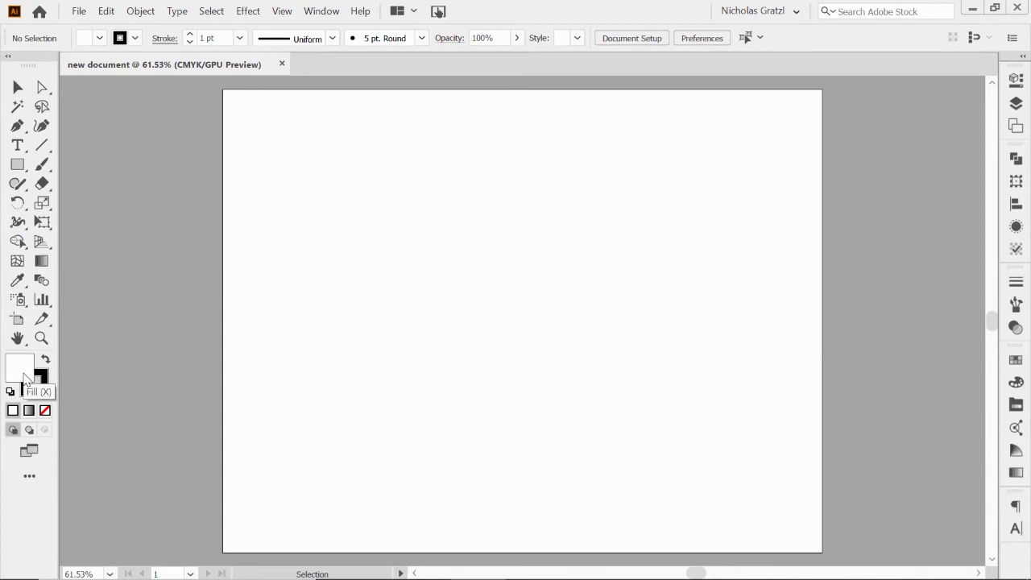
{"action": "left_click", "coordinate": [42, 385]}
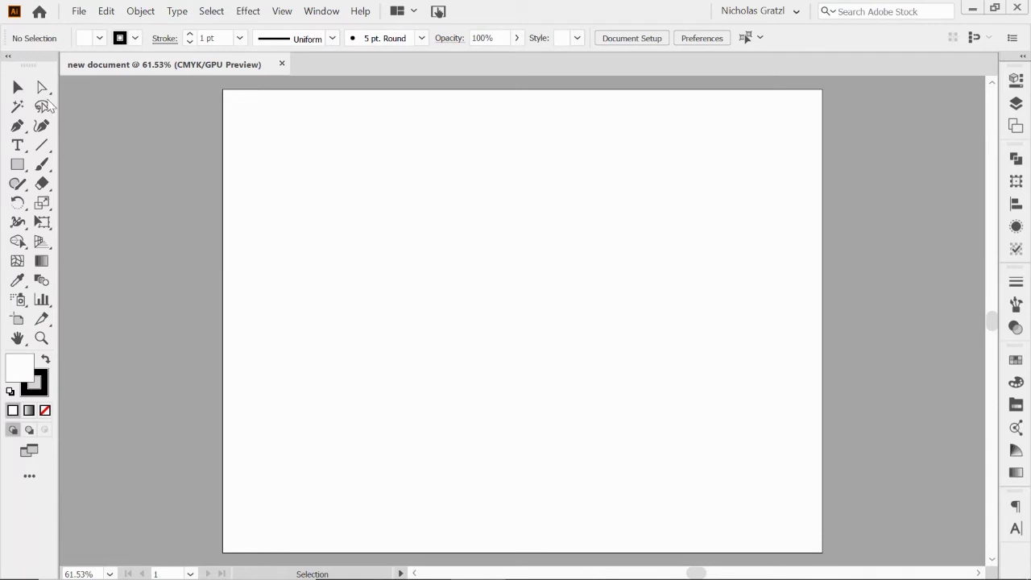
{"action": "left_click", "coordinate": [18, 125]}
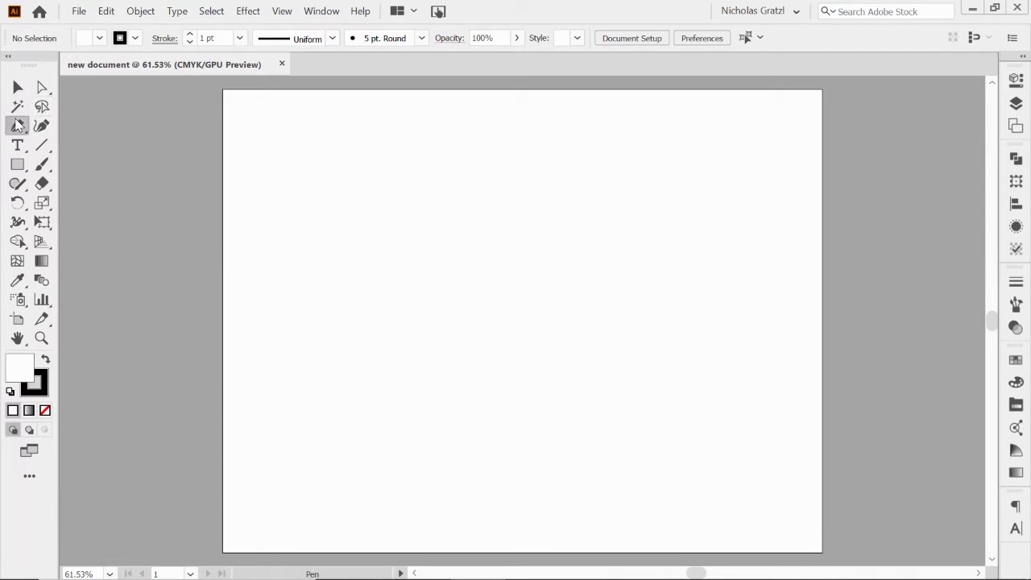
{"action": "left_click", "coordinate": [256, 145]}
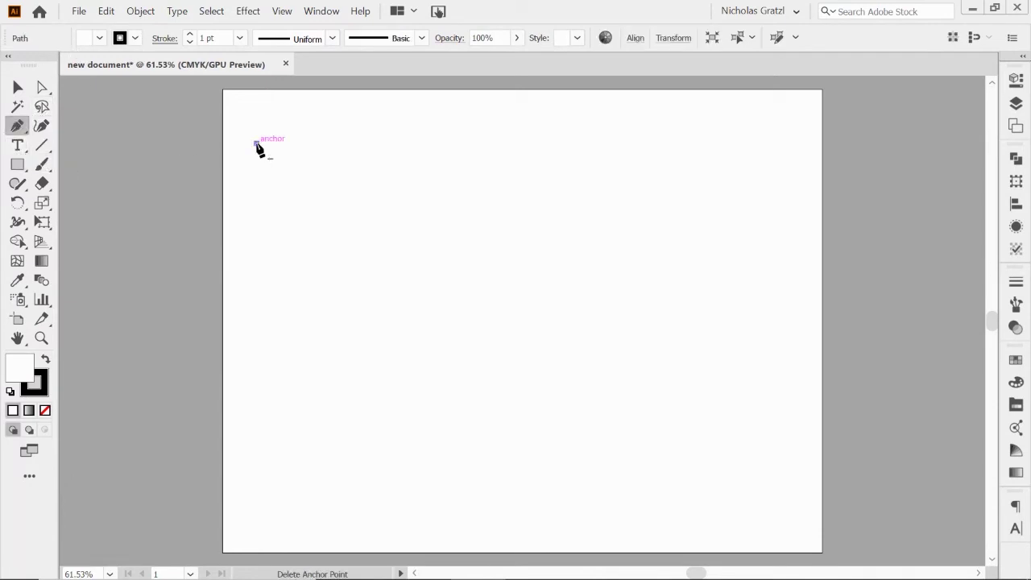
{"action": "left_click_drag", "start_coordinate": [460, 135], "coordinate": [499, 249]}
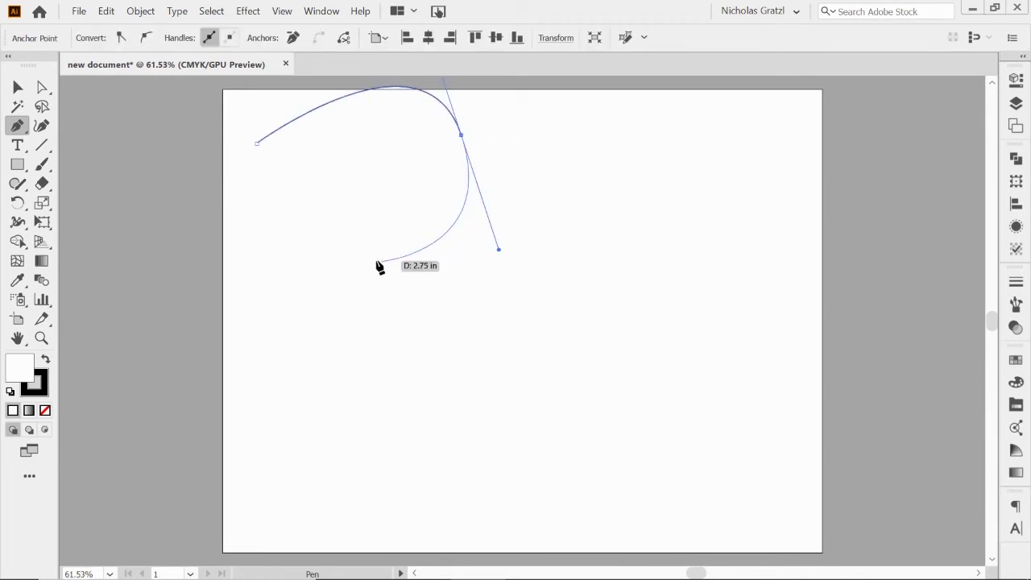
{"action": "left_click_drag", "start_coordinate": [369, 258], "coordinate": [298, 233]}
{"action": "left_click", "coordinate": [284, 117]}
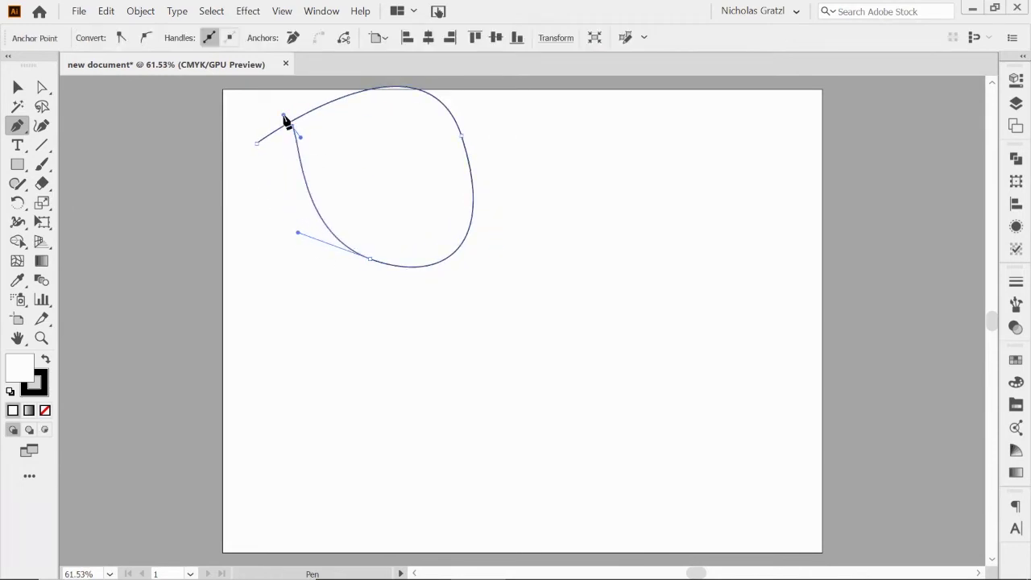
{"action": "left_click_drag", "start_coordinate": [287, 119], "coordinate": [250, 84]}
{"action": "left_click", "coordinate": [18, 87]}
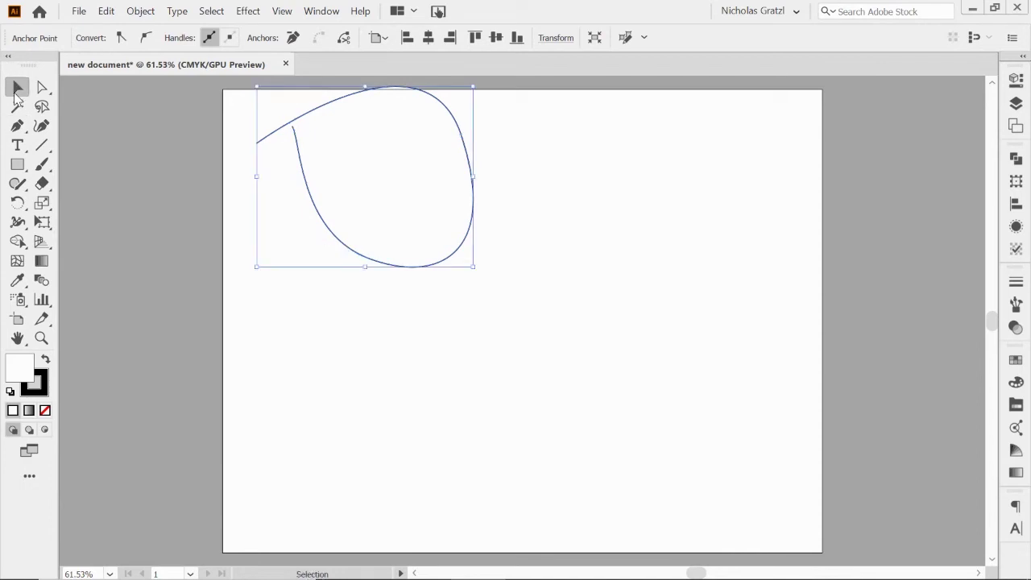
{"action": "key", "text": "Delete"}
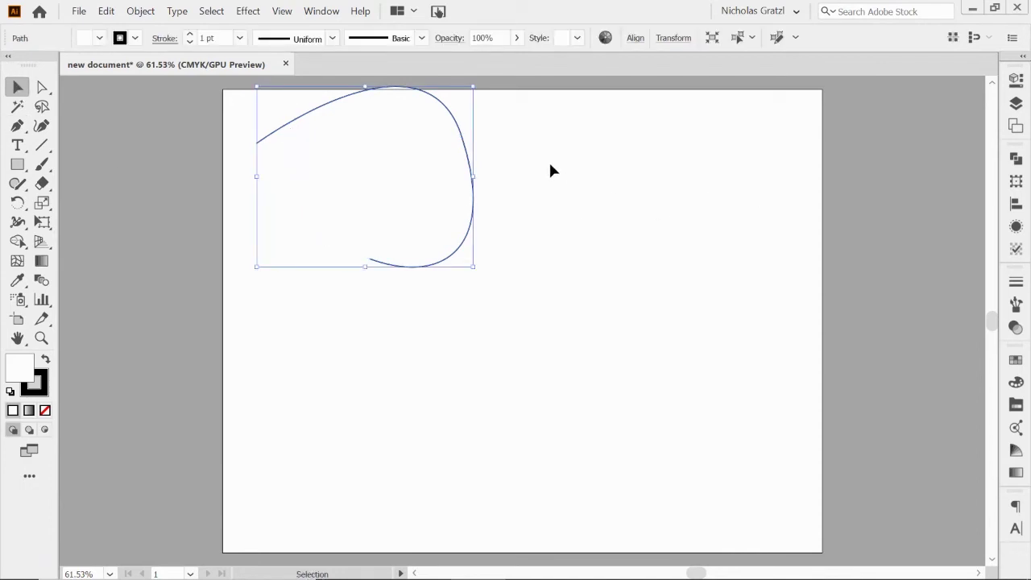
{"action": "key", "text": "Delete"}
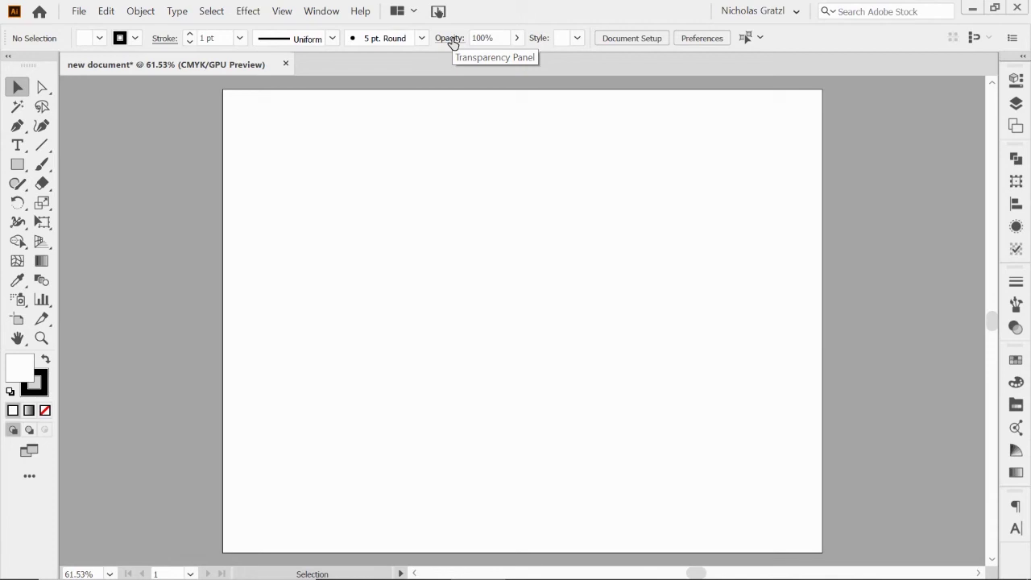
Open Edit > Preferences > General, showing Keyboard Increment 0.125 in and Corner Radius 0.38 in
{"action": "left_click", "coordinate": [105, 11]}
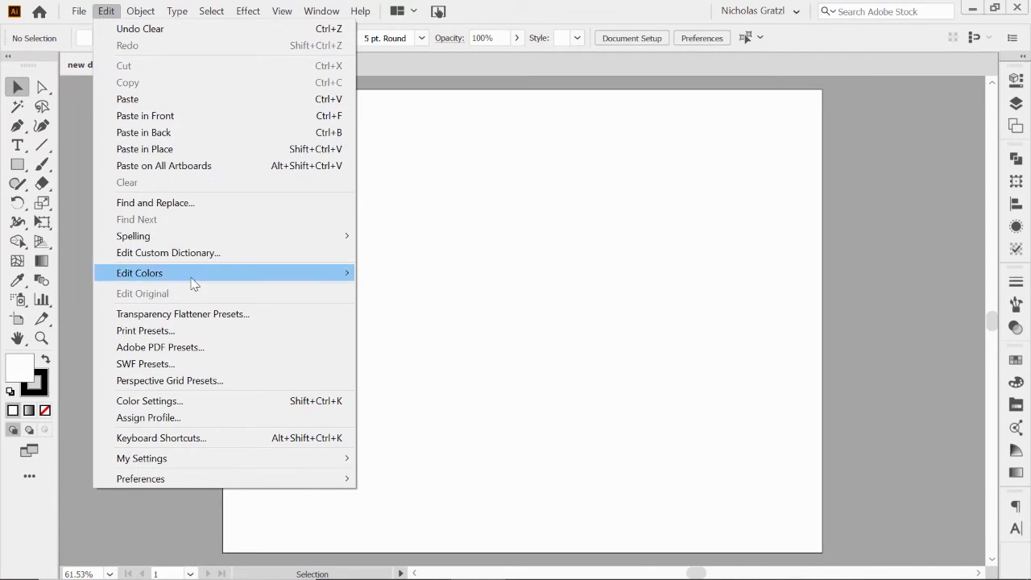
{"action": "mouse_move", "coordinate": [203, 482]}
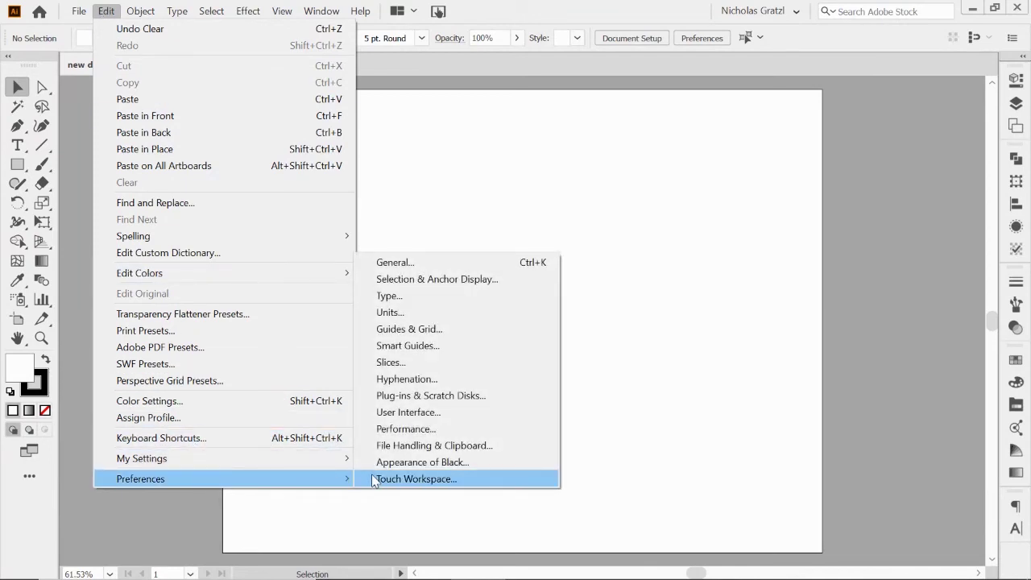
{"action": "left_click", "coordinate": [388, 263]}
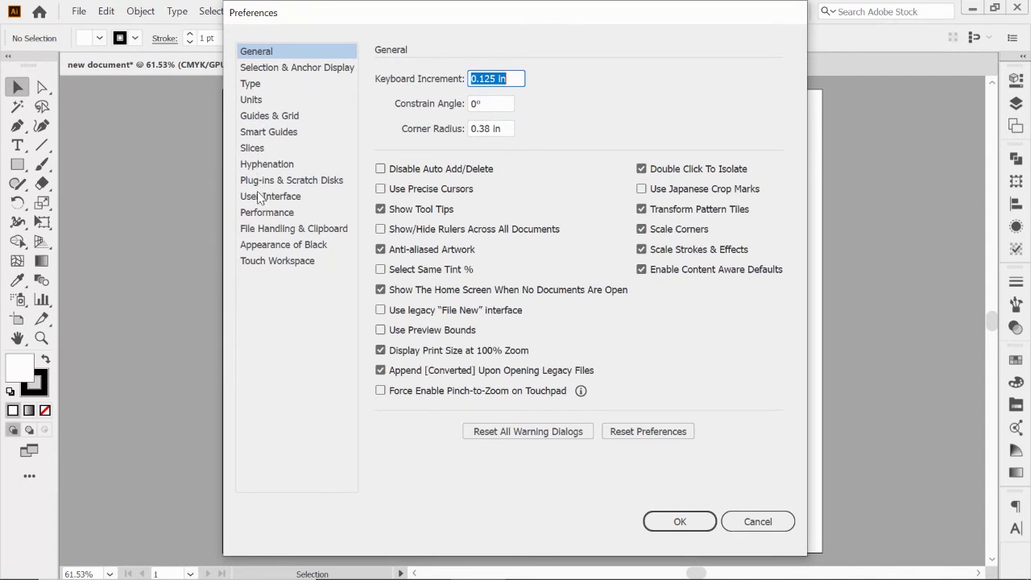
Browse categories from Selection & Anchor Display to User Interface, then cancel without changes
{"action": "left_click", "coordinate": [262, 71]}
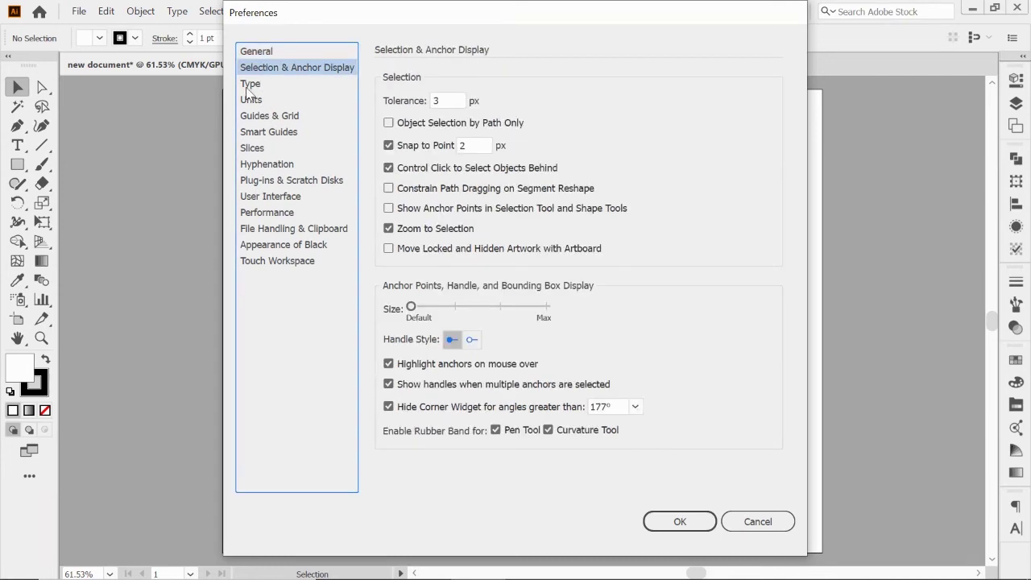
{"action": "left_click", "coordinate": [248, 87]}
{"action": "left_click", "coordinate": [250, 103]}
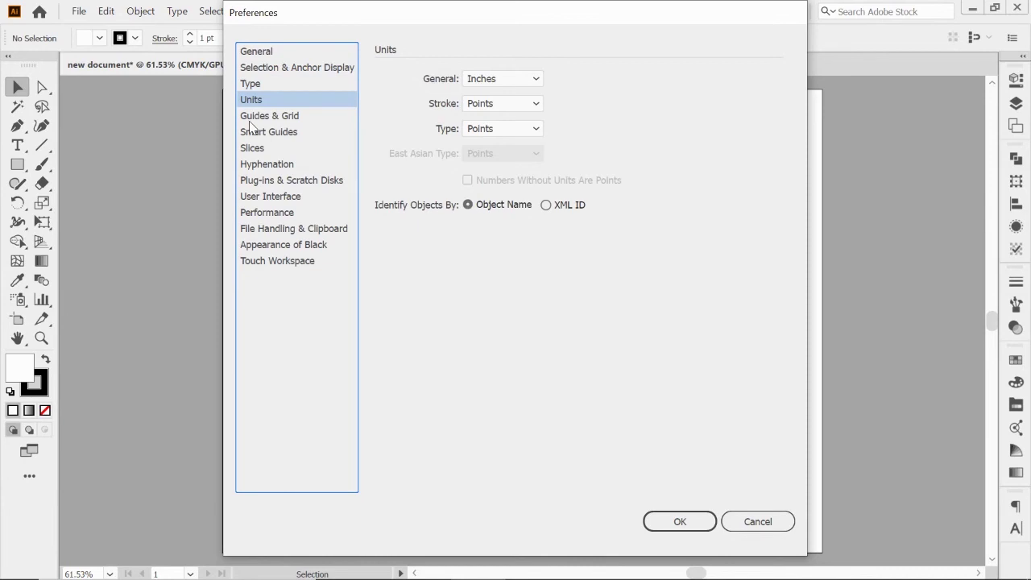
{"action": "left_click", "coordinate": [250, 119]}
{"action": "left_click", "coordinate": [252, 136]}
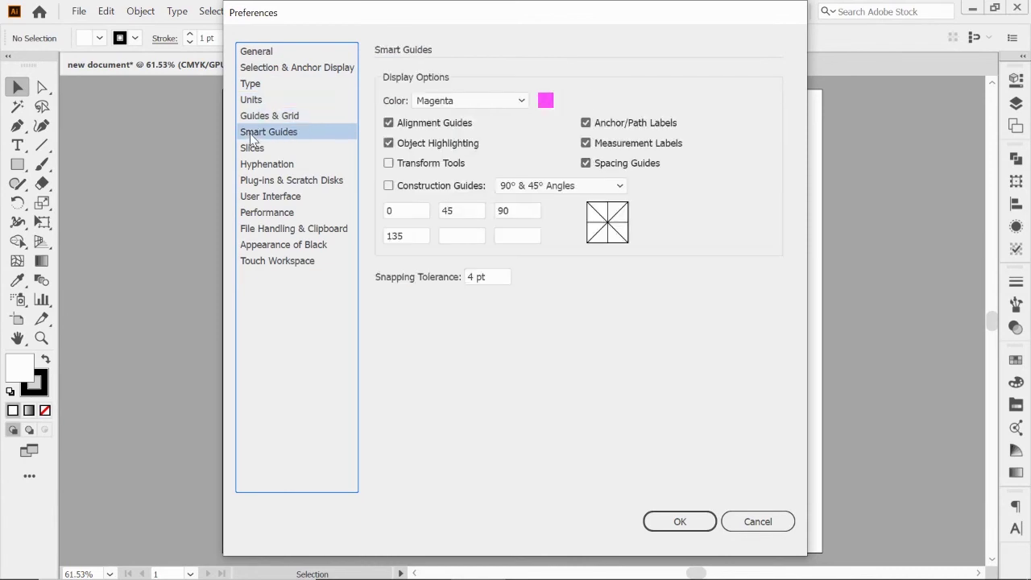
{"action": "left_click", "coordinate": [251, 151]}
{"action": "left_click", "coordinate": [252, 166]}
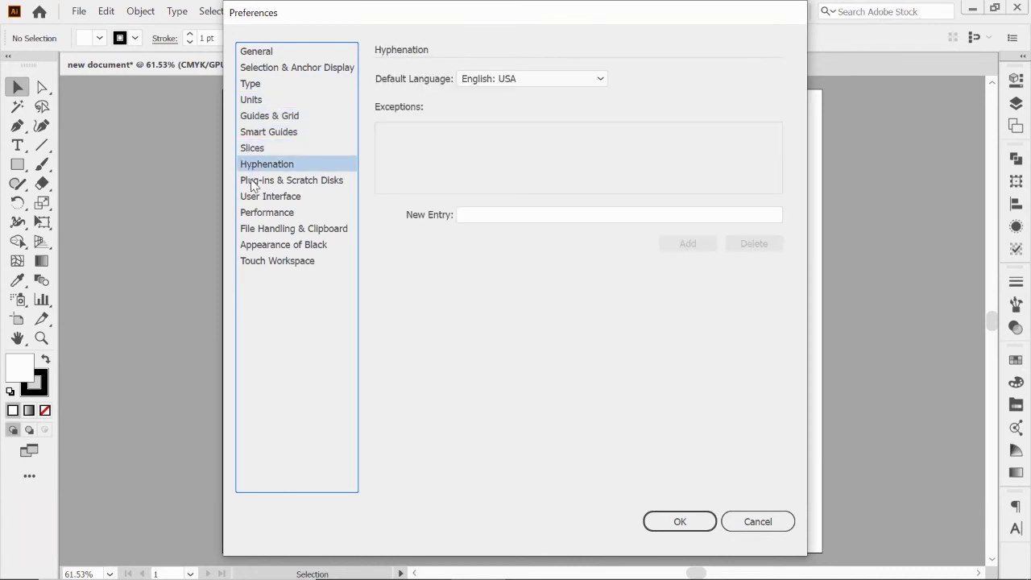
{"action": "left_click", "coordinate": [254, 182]}
{"action": "left_click", "coordinate": [256, 199]}
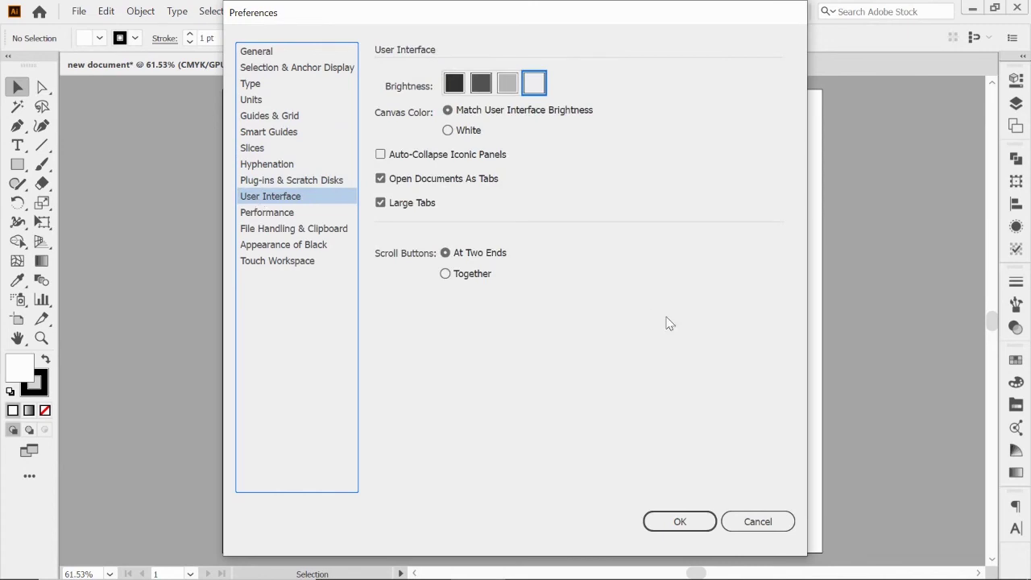
{"action": "left_click", "coordinate": [758, 522]}
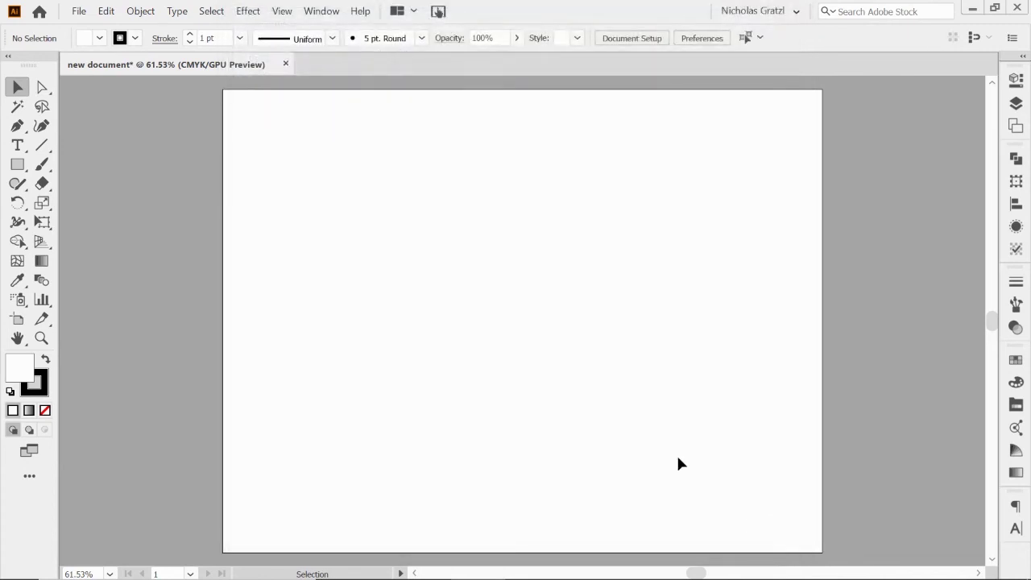
Reopen the General preferences from Edit > Preferences
{"action": "left_click", "coordinate": [107, 11]}
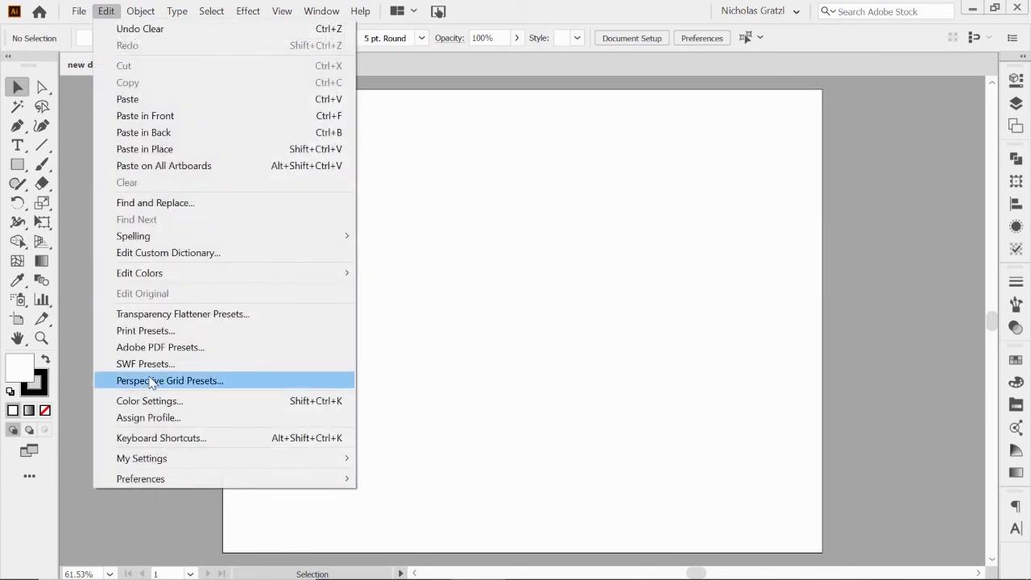
{"action": "mouse_move", "coordinate": [146, 479]}
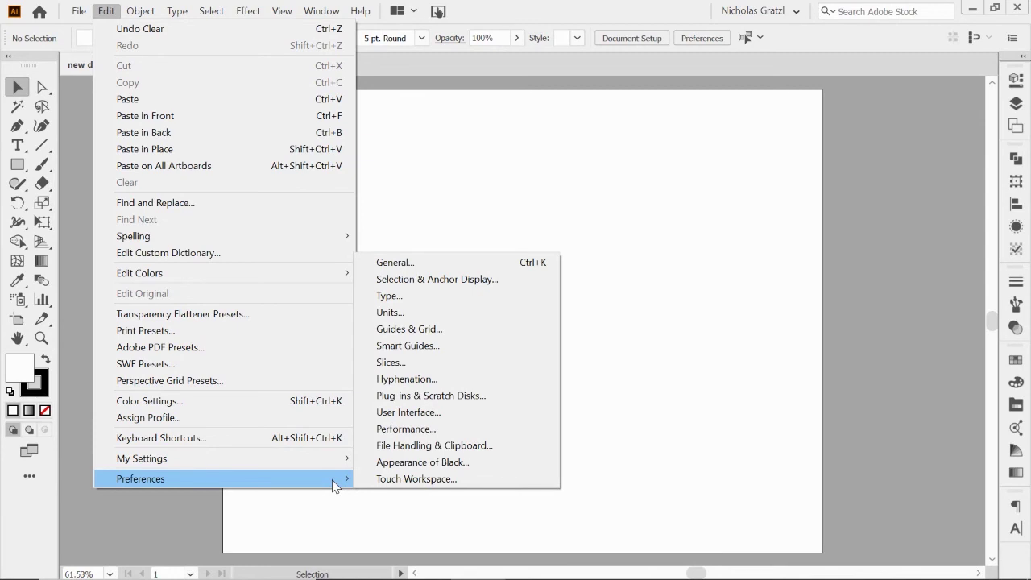
{"action": "left_click", "coordinate": [395, 262]}
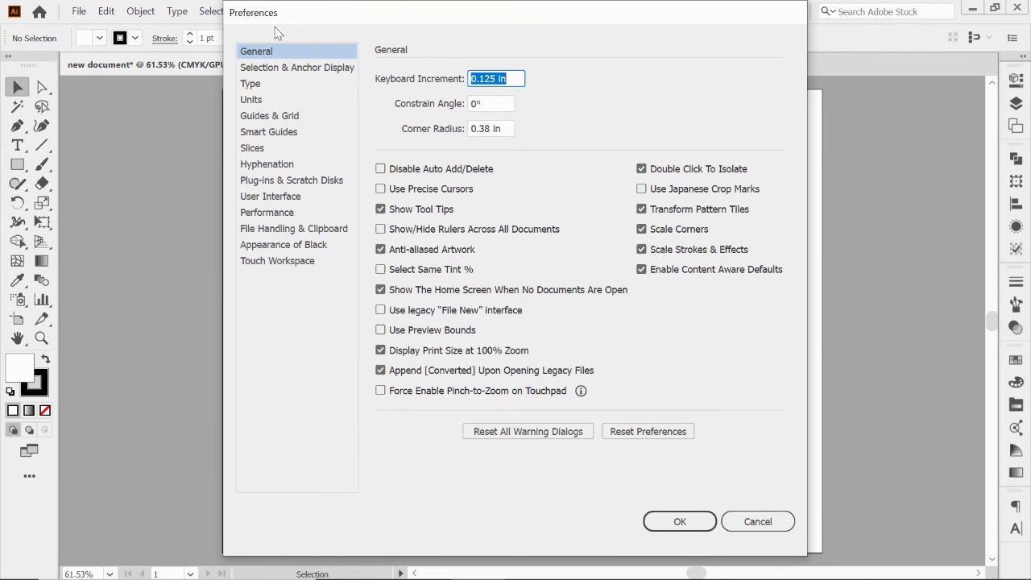
Switch to the Units page and inspect the General units list, currently Inches
{"action": "left_click", "coordinate": [252, 100]}
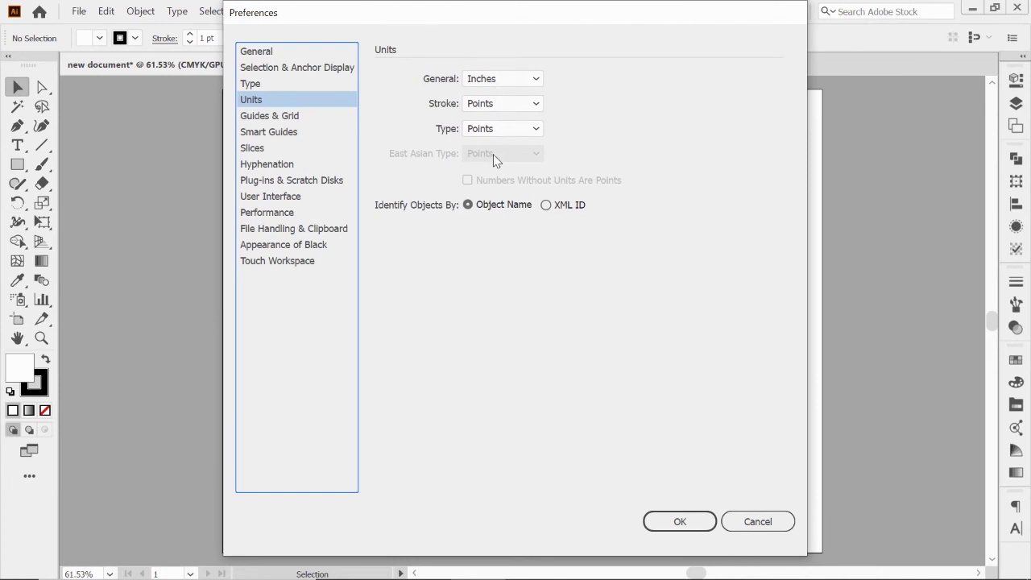
{"action": "left_click", "coordinate": [516, 79]}
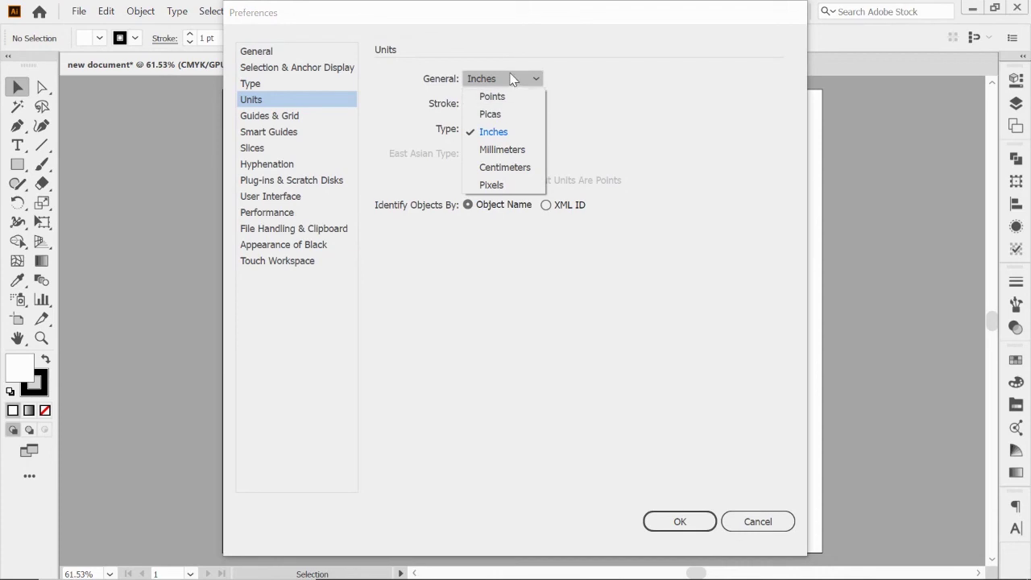
Keep units in Inches and guide and grid styles as Lines, then view Smart Guides
{"action": "left_click", "coordinate": [510, 78]}
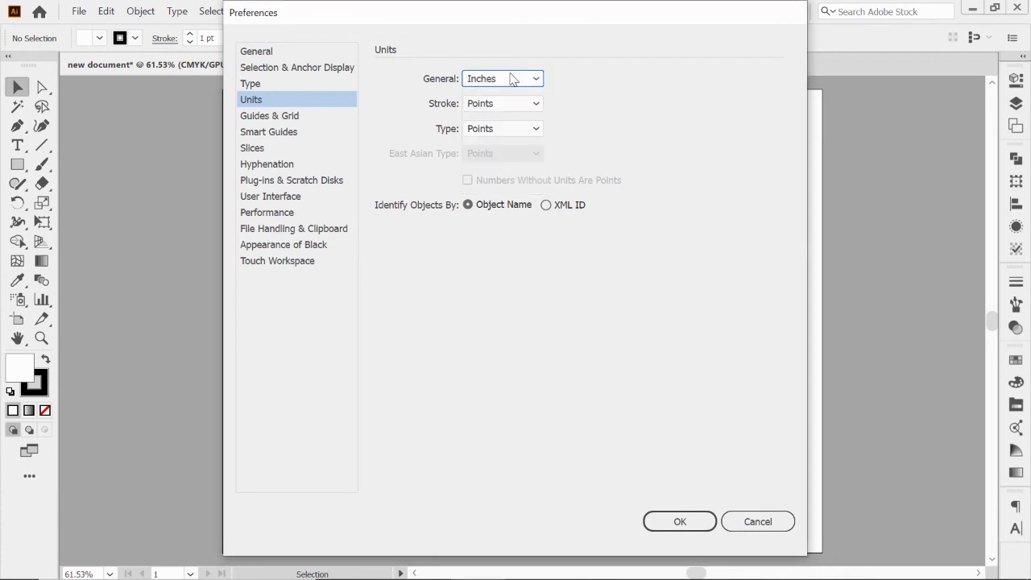
{"action": "left_click", "coordinate": [258, 118]}
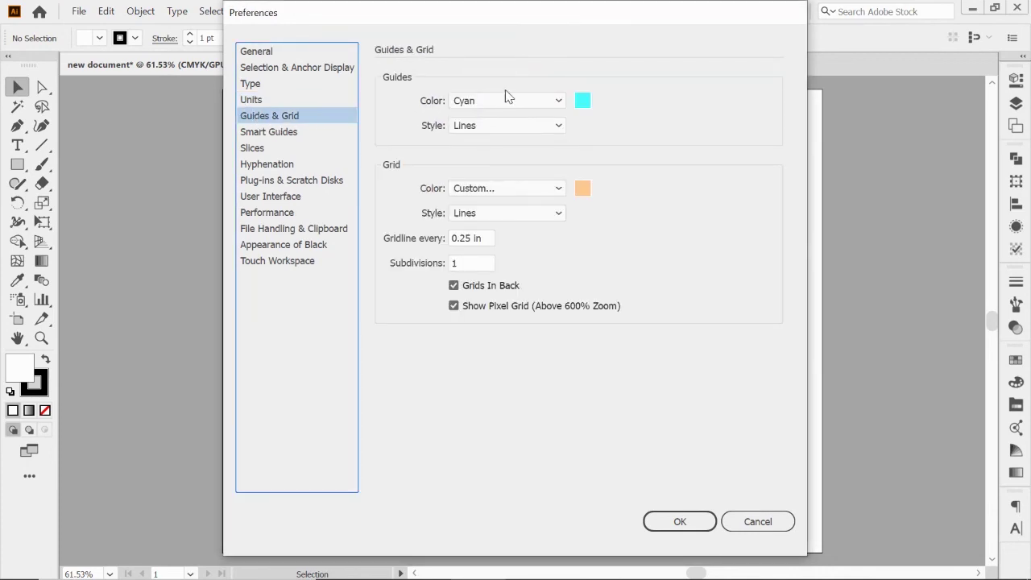
{"action": "left_click", "coordinate": [557, 127]}
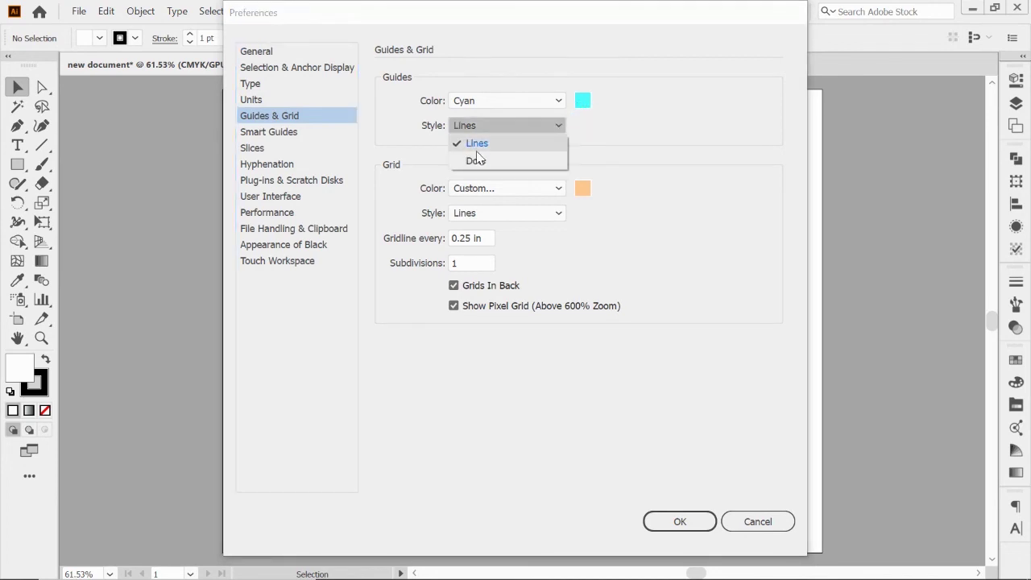
{"action": "left_click", "coordinate": [489, 121]}
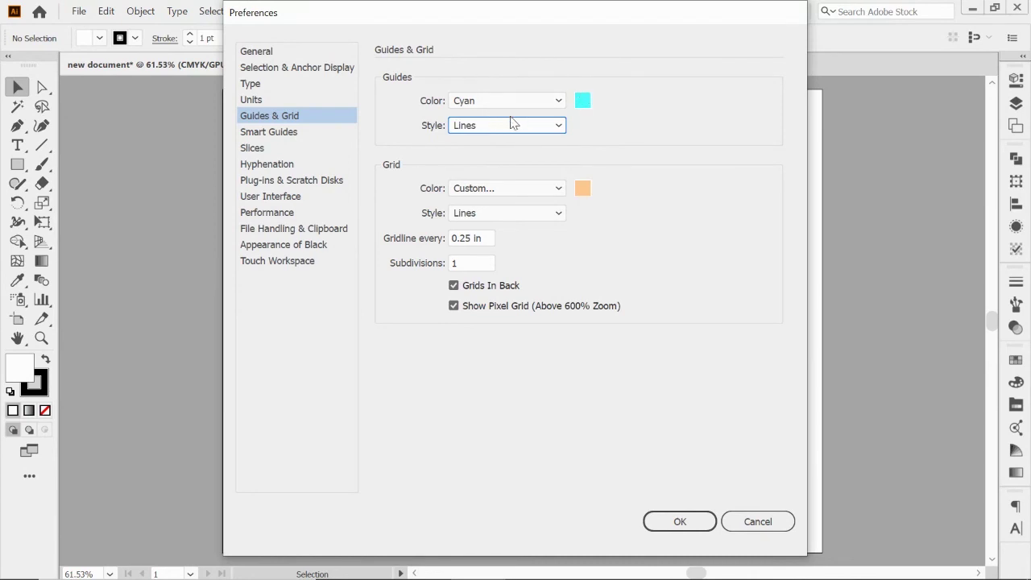
{"action": "left_click", "coordinate": [560, 216]}
{"action": "left_click", "coordinate": [561, 217]}
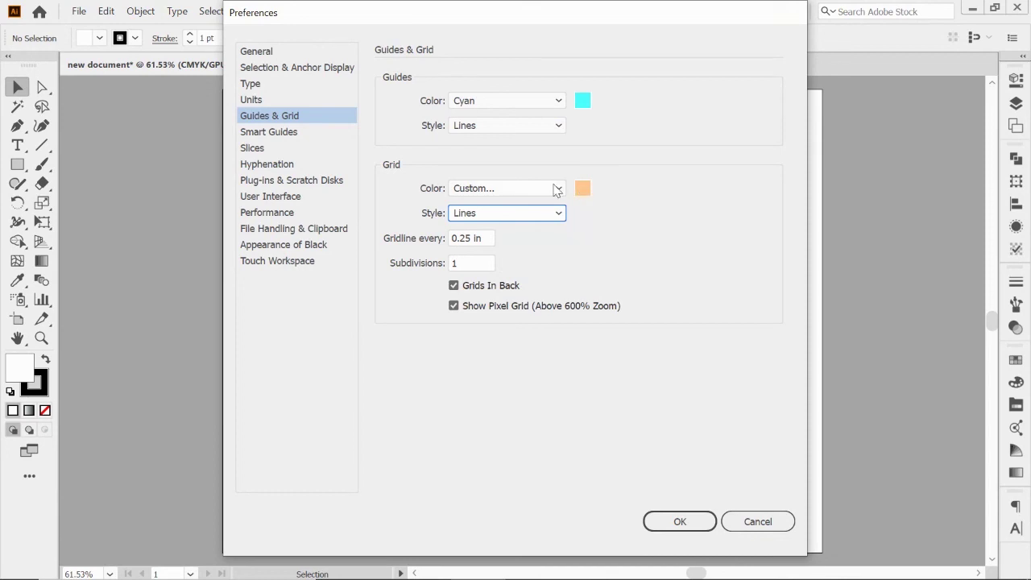
{"action": "left_click", "coordinate": [258, 135]}
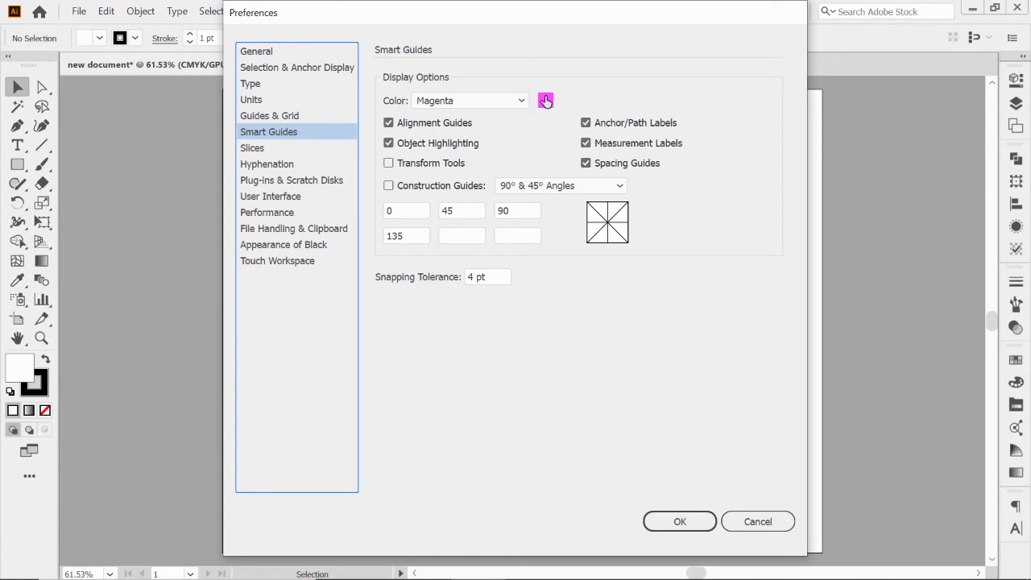
Move on from Smart Guides to the User Interface preferences page
{"action": "left_click", "coordinate": [278, 202]}
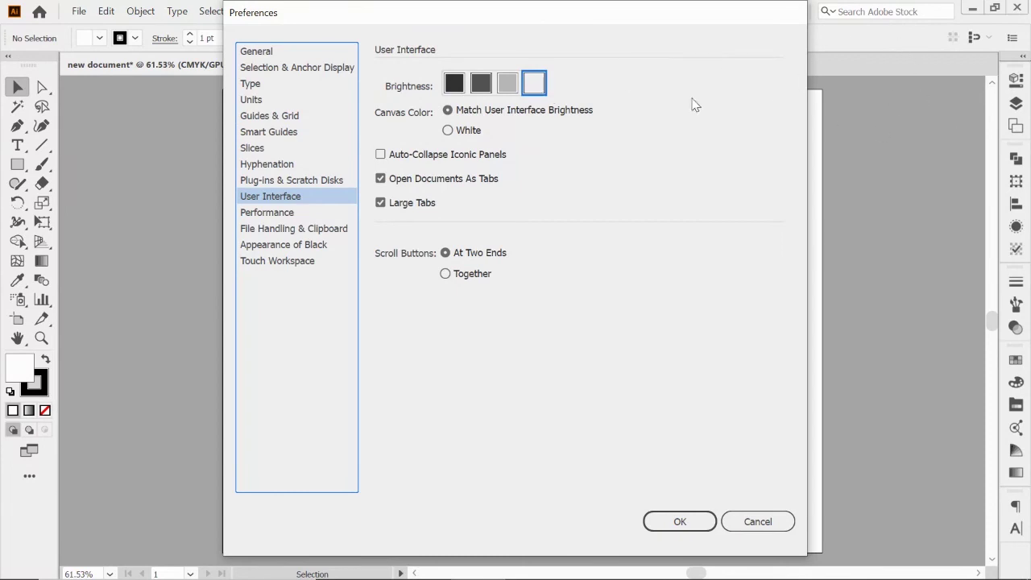
Preview Medium Light, Medium Dark, Dark and Light brightness, then settle on Dark
{"action": "left_click", "coordinate": [508, 83]}
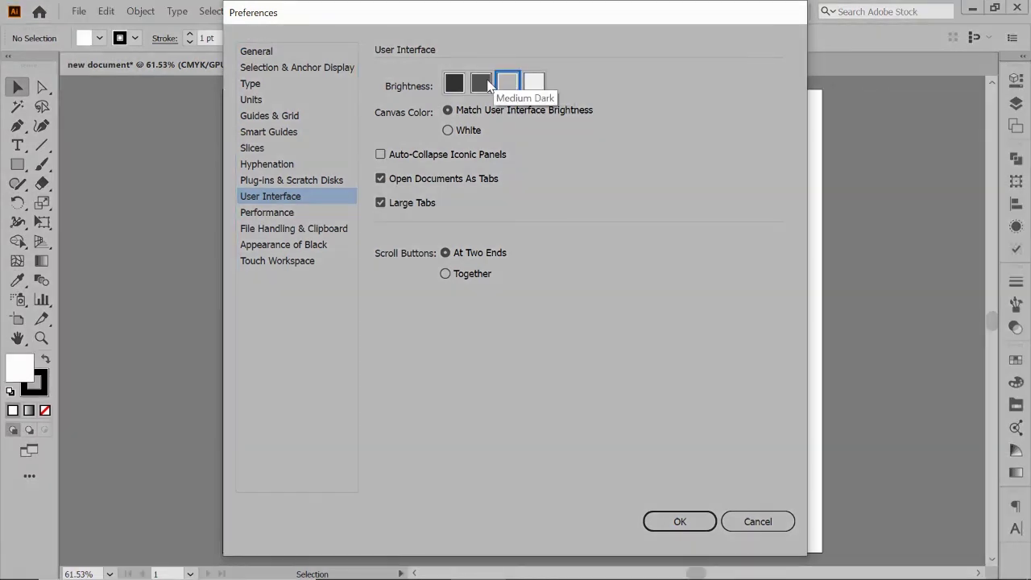
{"action": "left_click", "coordinate": [481, 83]}
{"action": "left_click", "coordinate": [453, 84]}
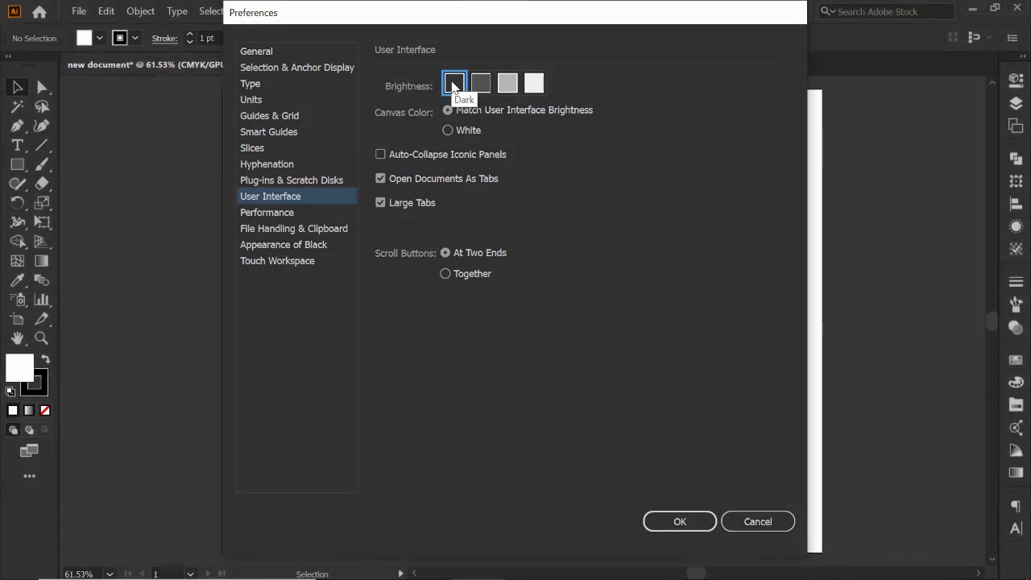
{"action": "left_click", "coordinate": [533, 83]}
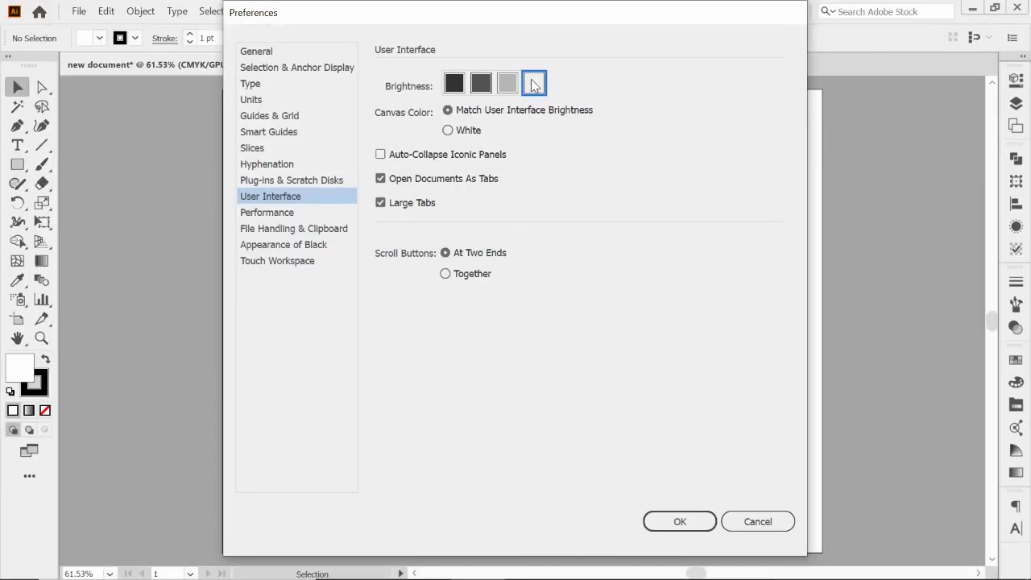
{"action": "left_click", "coordinate": [456, 86]}
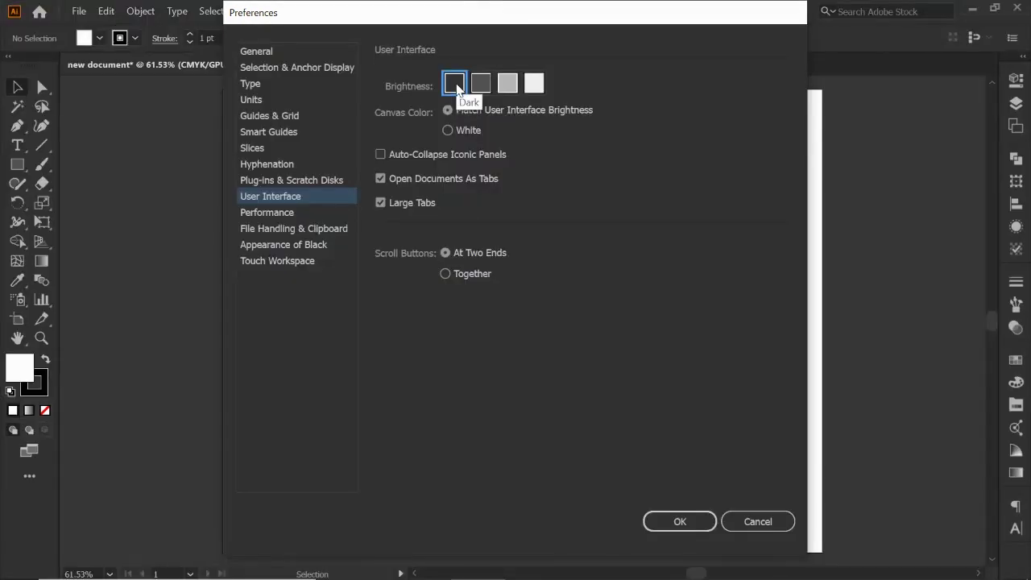